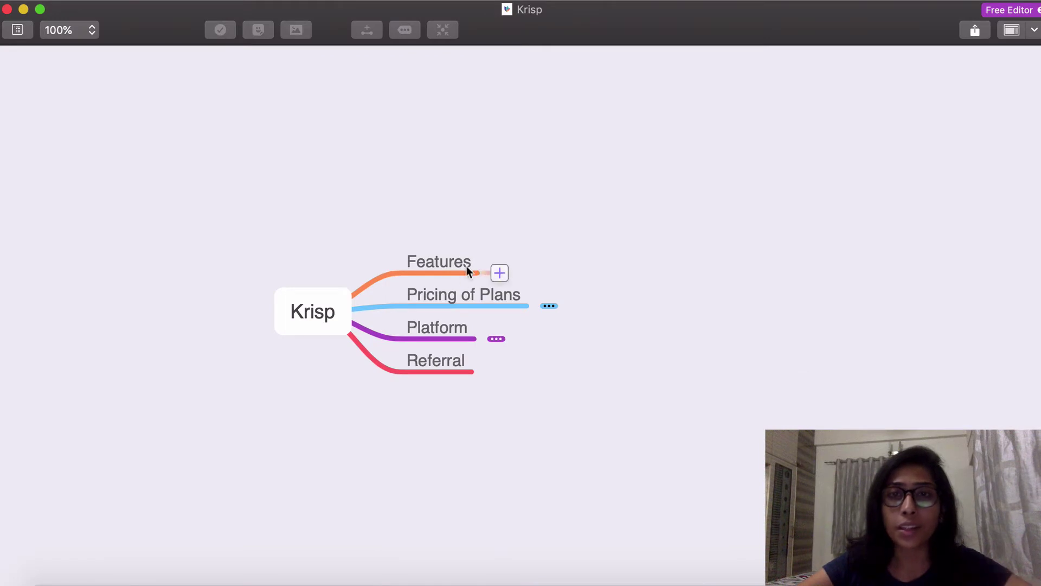
- Expand the Pricing of Plans branch of the Krisp mind map, review its plan topics, and collapse it again
{"action": "left_click", "coordinate": [455, 269]}
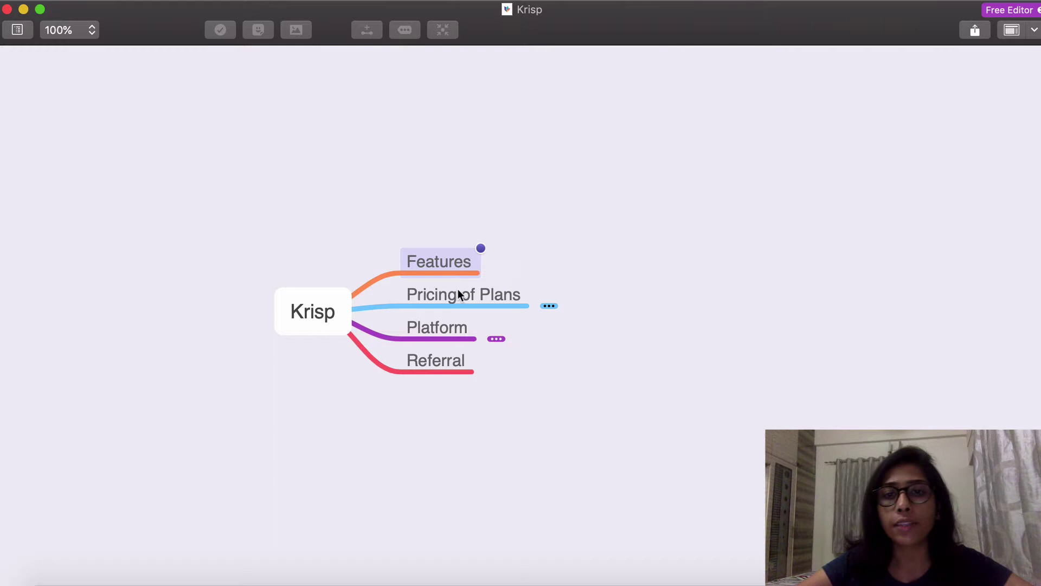
{"action": "left_click", "coordinate": [460, 293]}
{"action": "left_click", "coordinate": [548, 306]}
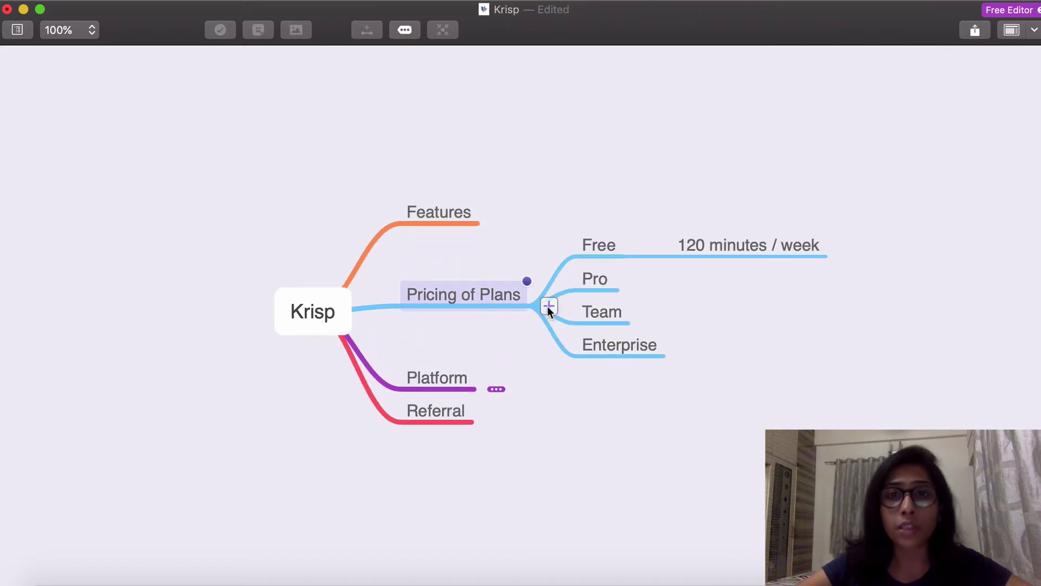
{"action": "left_click", "coordinate": [600, 245]}
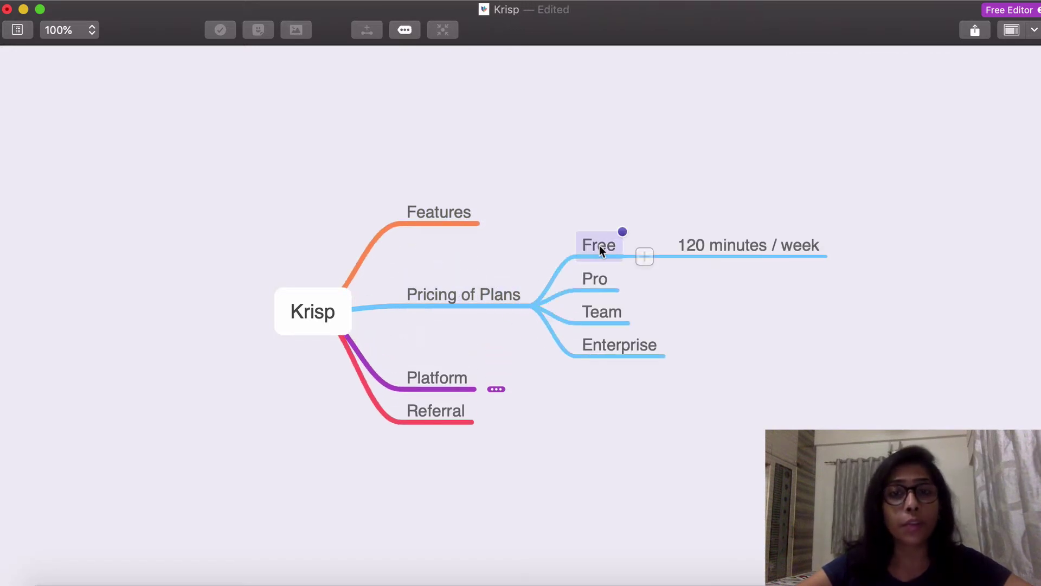
{"action": "left_click", "coordinate": [693, 155]}
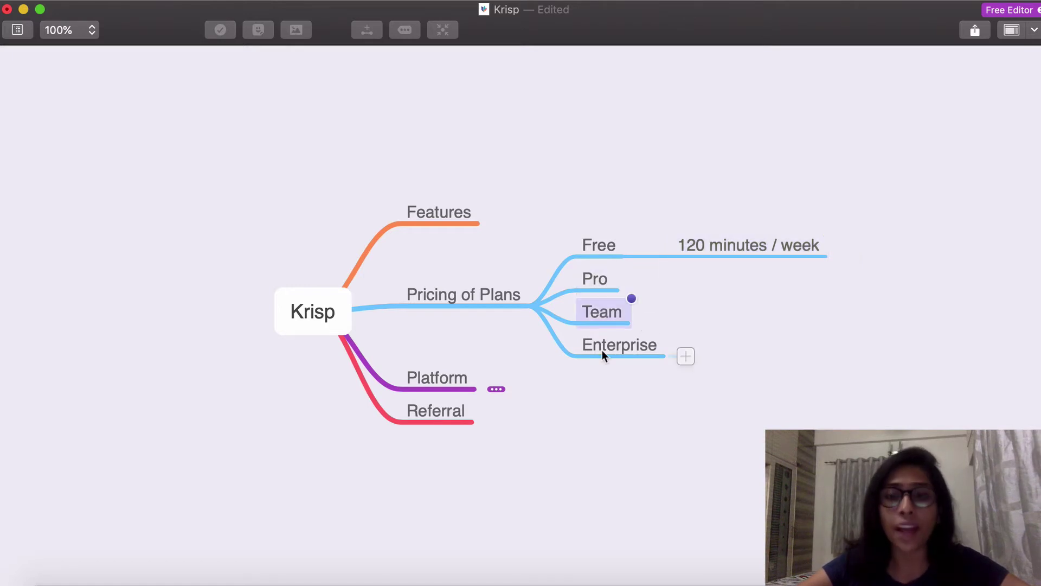
{"action": "left_click", "coordinate": [552, 300]}
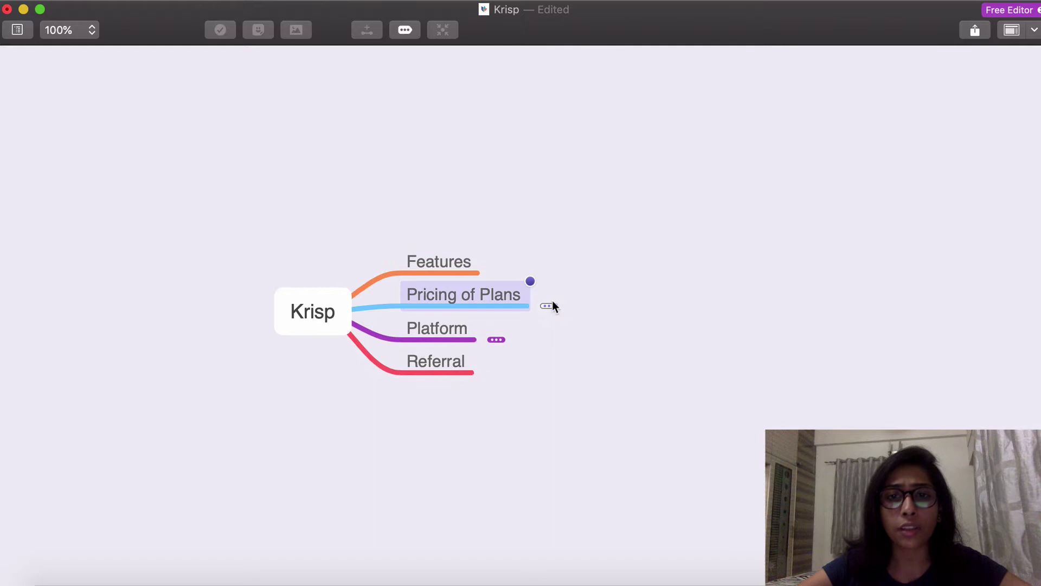
- Expand the Platform branch to view its subtopics, collapse it, and point out the Referral topic
{"action": "left_click", "coordinate": [497, 340]}
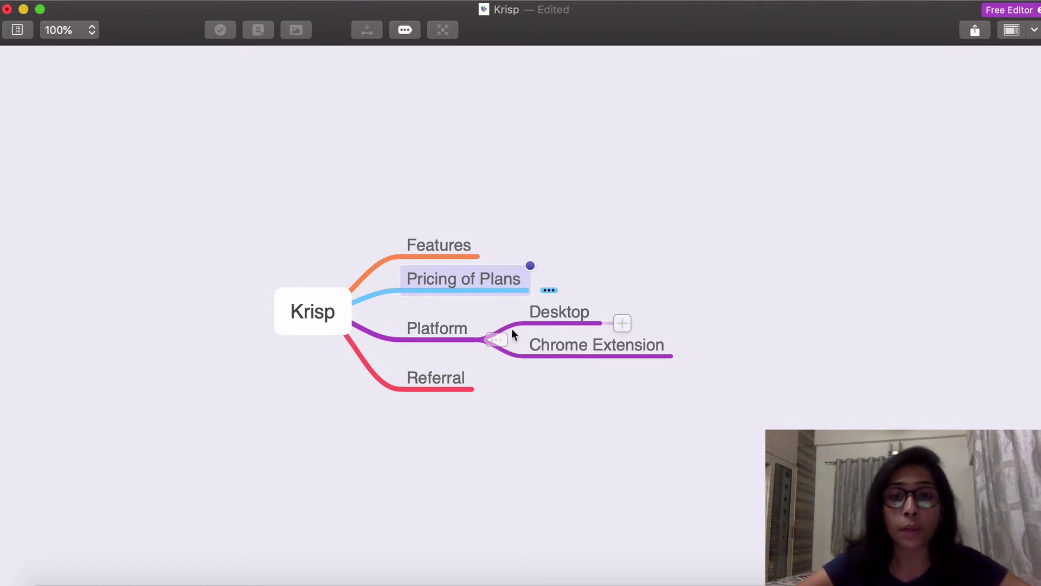
{"action": "left_click", "coordinate": [496, 340]}
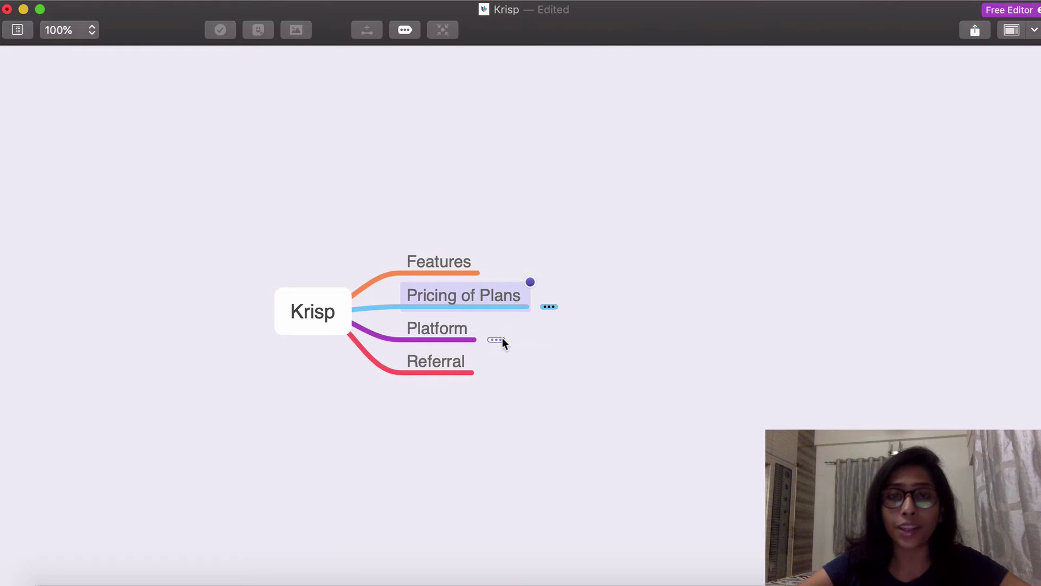
{"action": "left_click", "coordinate": [455, 358]}
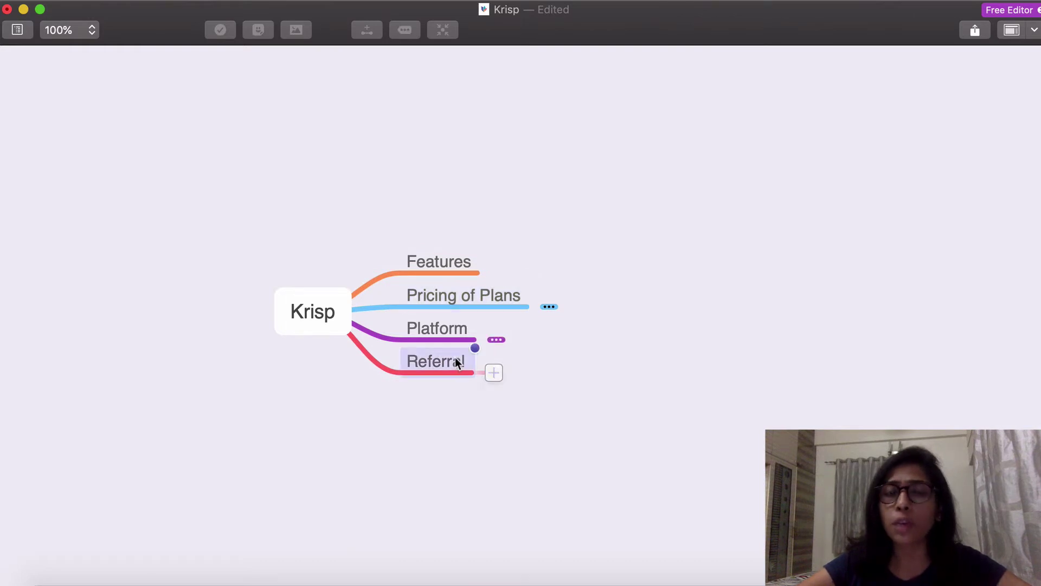
{"action": "left_click", "coordinate": [348, 167]}
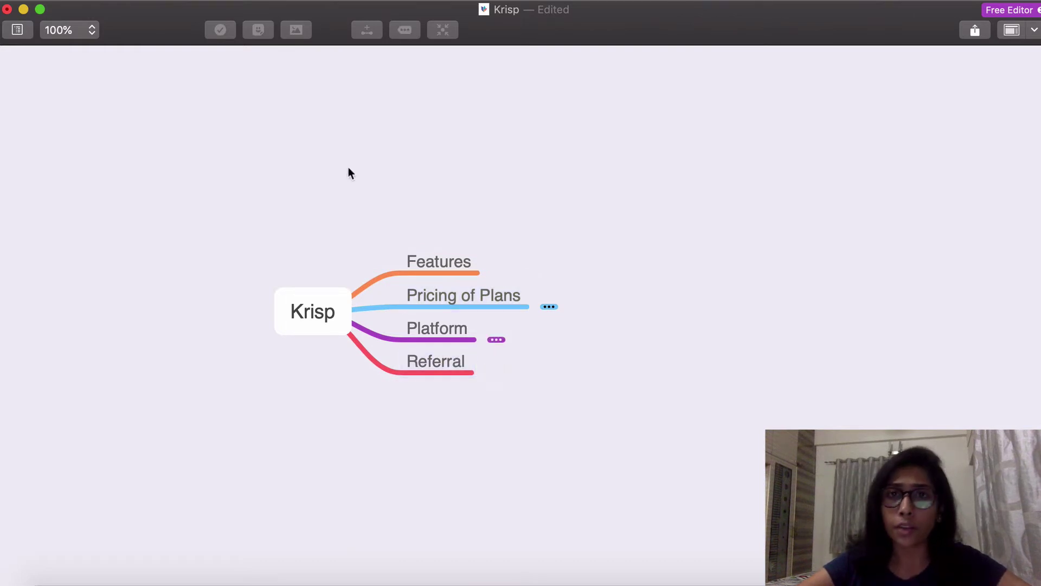
- Switch to the Krisp website in Chrome, open its Pricing page and accept the cookies
{"action": "left_click", "coordinate": [25, 12]}
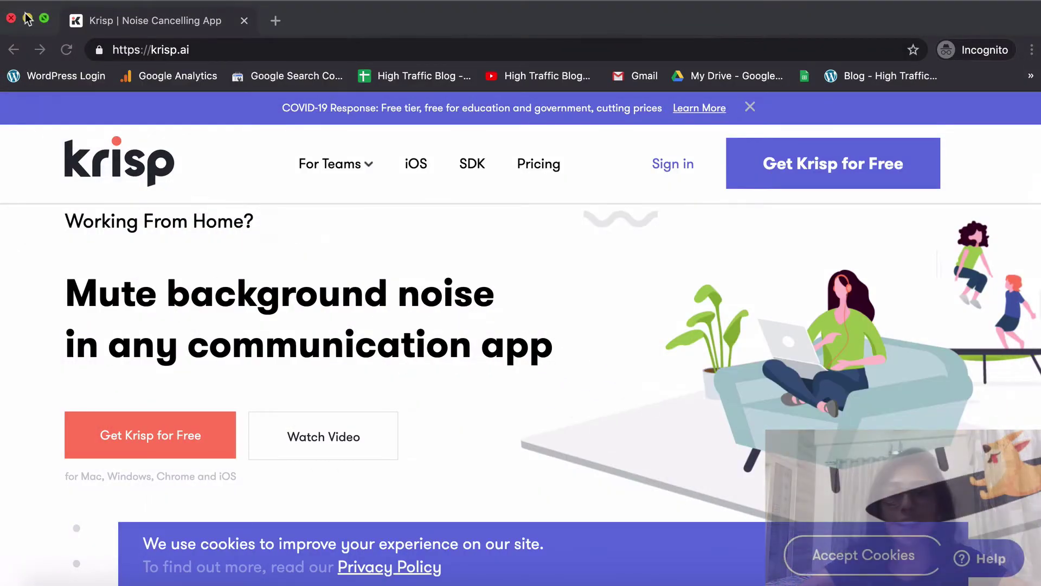
{"action": "left_click", "coordinate": [542, 168]}
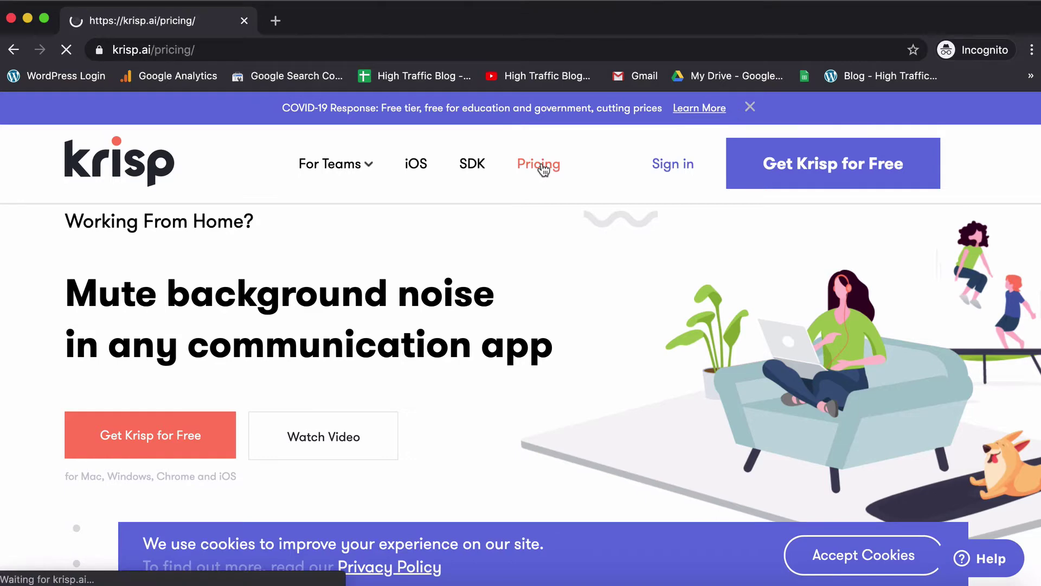
{"action": "scroll", "coordinate": [249, 326], "scroll_direction": "down", "scroll_amount": 5}
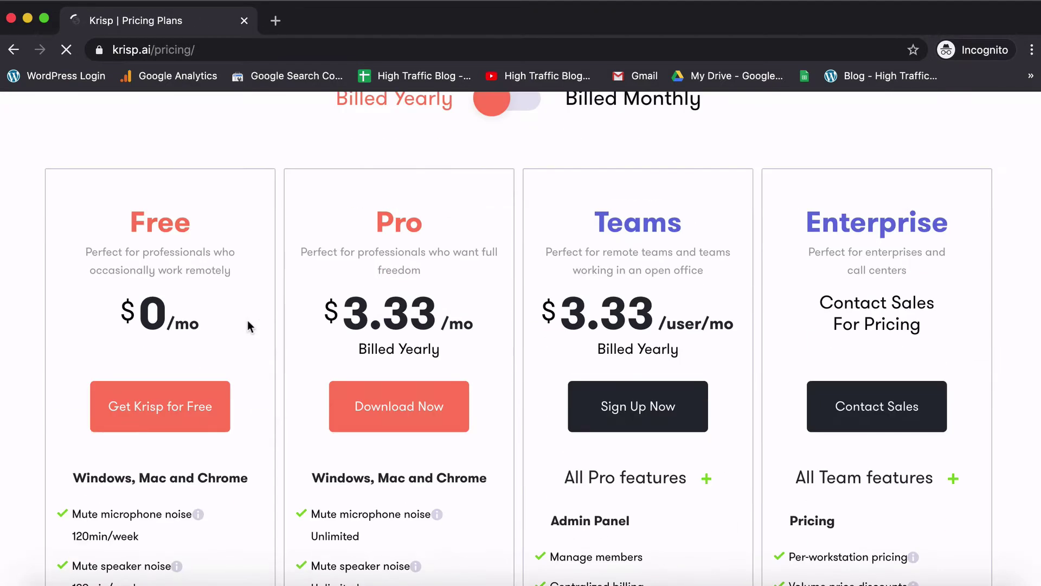
{"action": "scroll", "coordinate": [247, 326], "scroll_direction": "down", "scroll_amount": 4}
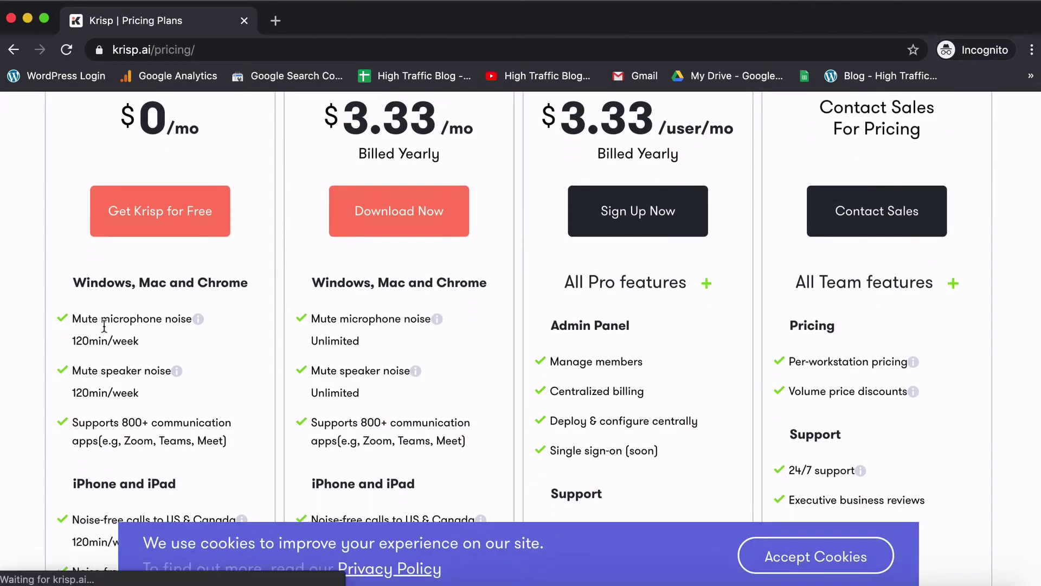
{"action": "scroll", "coordinate": [131, 340], "scroll_direction": "down", "scroll_amount": 1}
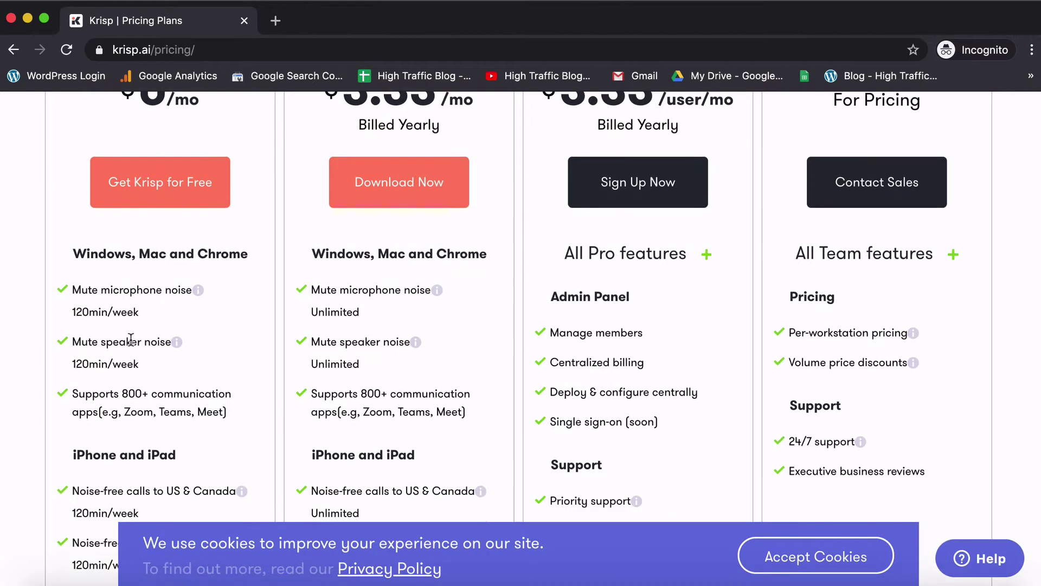
{"action": "left_click", "coordinate": [848, 563]}
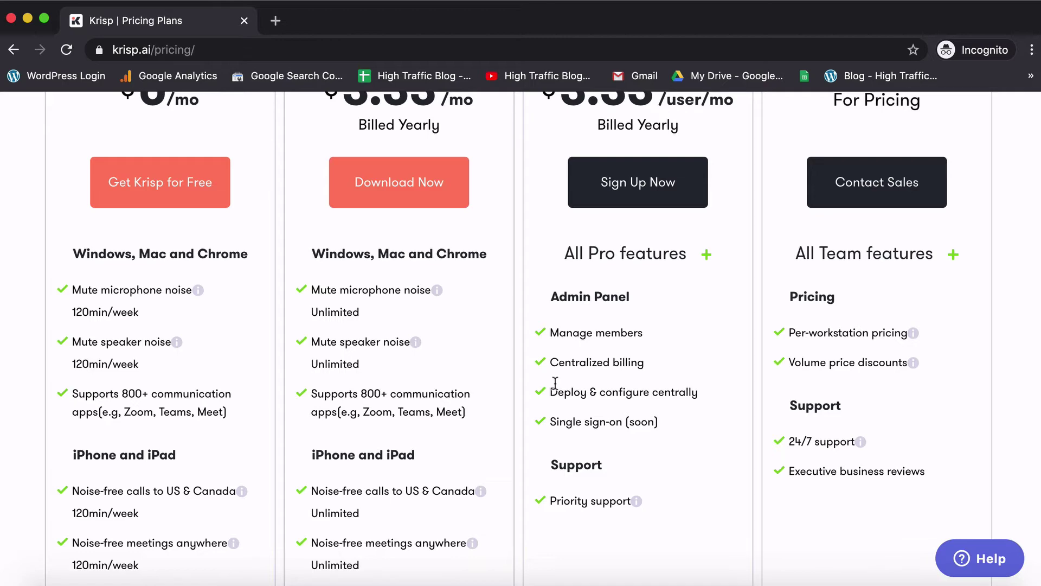
- Examine the Free plan's feature list down to its Upgrade to Pro section
{"action": "scroll", "coordinate": [542, 375], "scroll_direction": "down", "scroll_amount": 2}
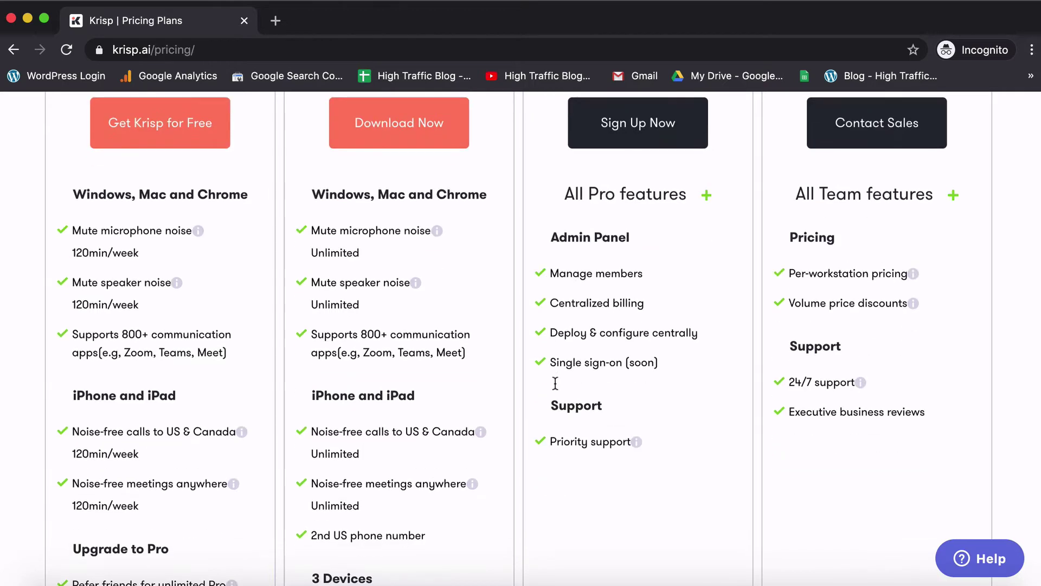
{"action": "scroll", "coordinate": [174, 335], "scroll_direction": "down", "scroll_amount": 2}
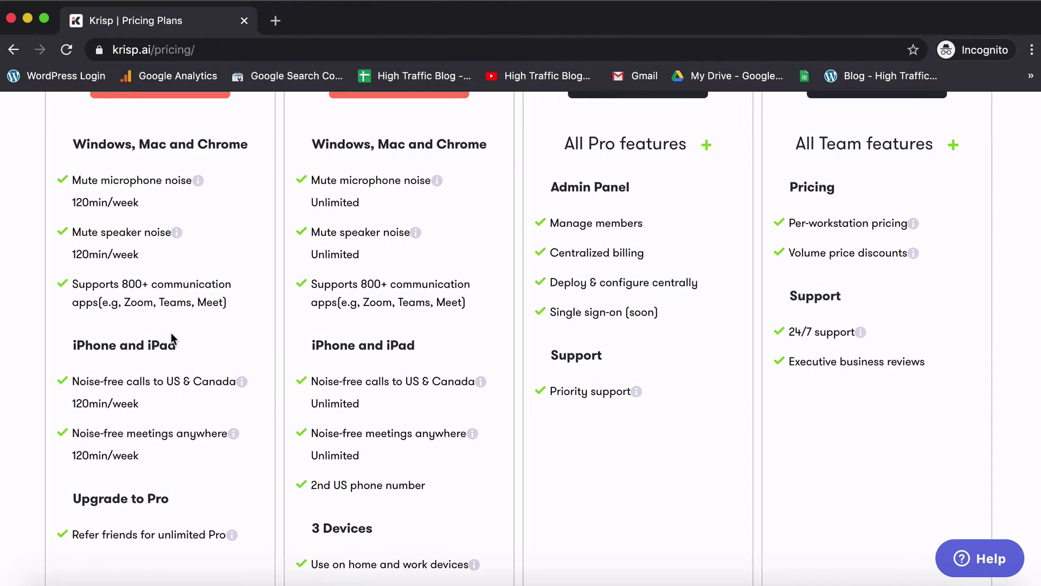
{"action": "scroll", "coordinate": [172, 335], "scroll_direction": "down", "scroll_amount": 3}
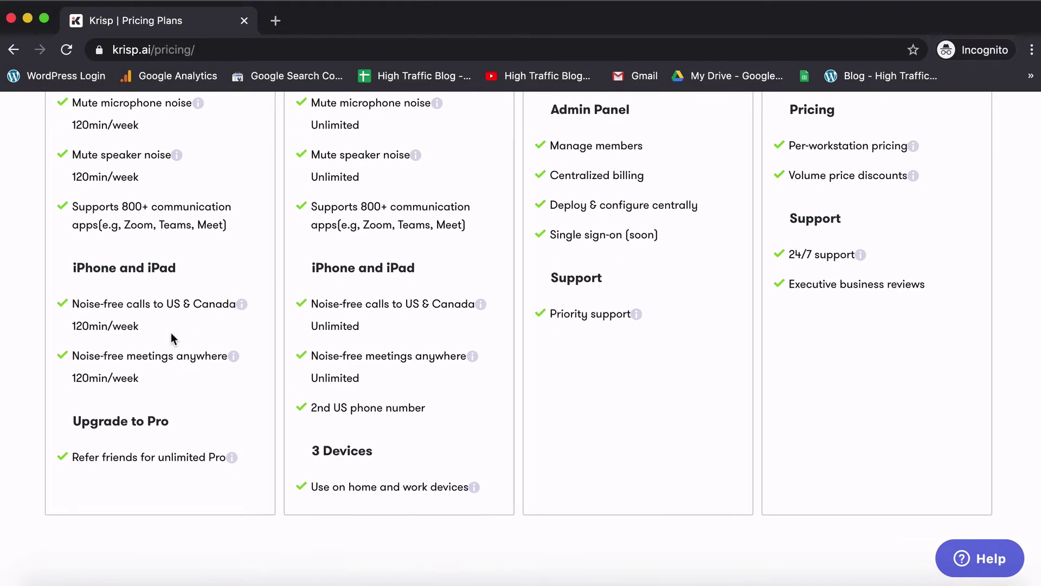
{"action": "scroll", "coordinate": [171, 333], "scroll_direction": "down", "scroll_amount": 2}
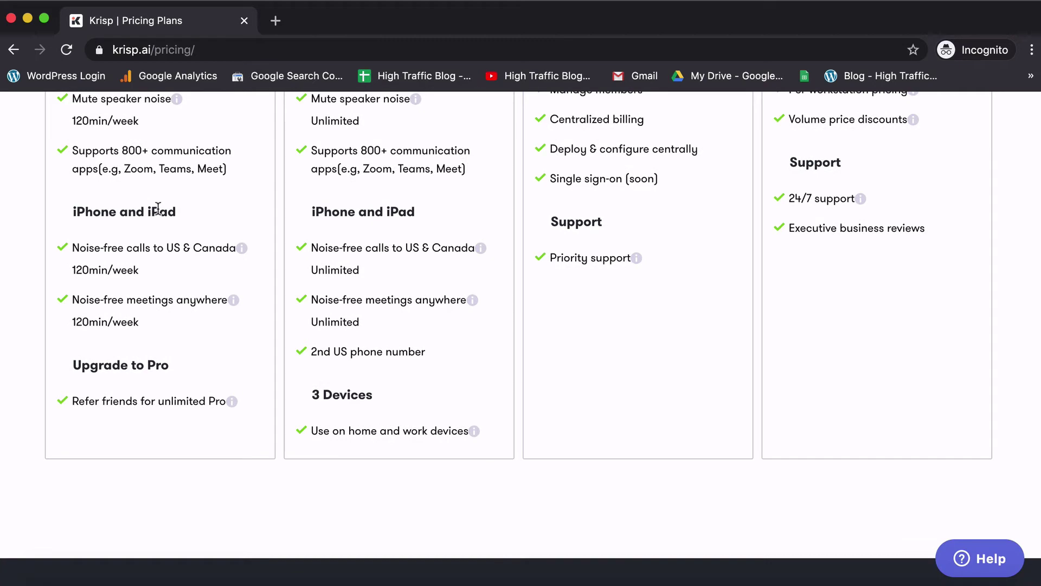
{"action": "scroll", "coordinate": [158, 212], "scroll_direction": "down", "scroll_amount": 2}
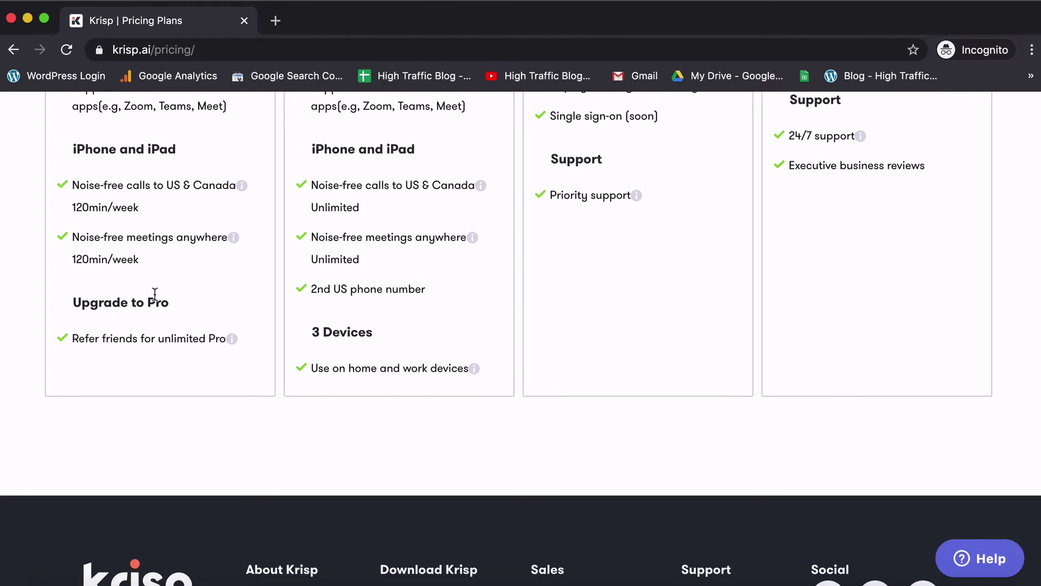
- Return to the plan prices and look up the currency conversion of "3.33 usd" with the system-wide search
{"action": "scroll", "coordinate": [155, 294], "scroll_direction": "up", "scroll_amount": 10}
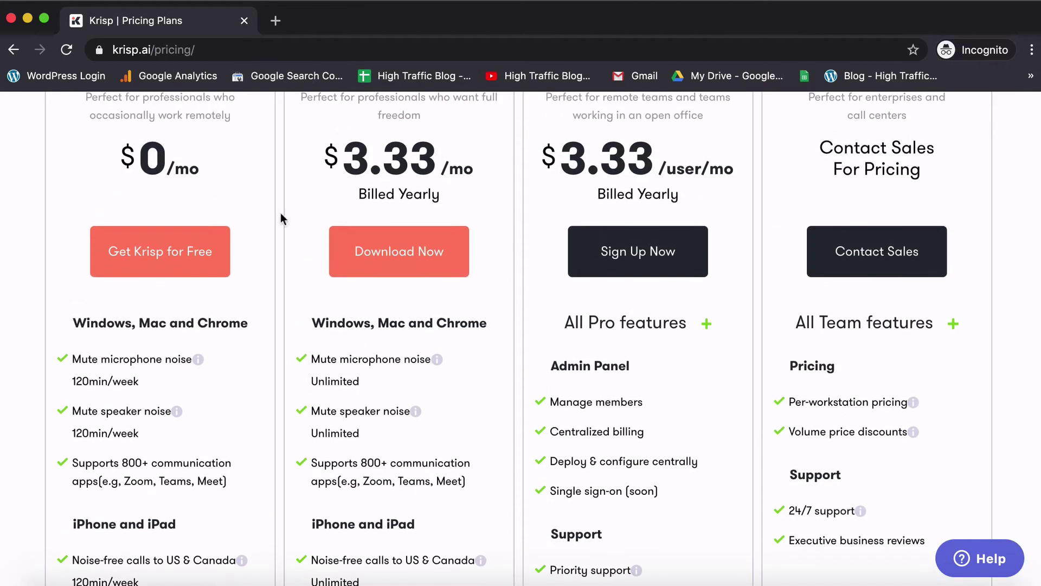
{"action": "scroll", "coordinate": [434, 194], "scroll_direction": "up", "scroll_amount": 2}
{"action": "key", "text": "super+space"}
{"action": "type", "text": "3.33 usd"}
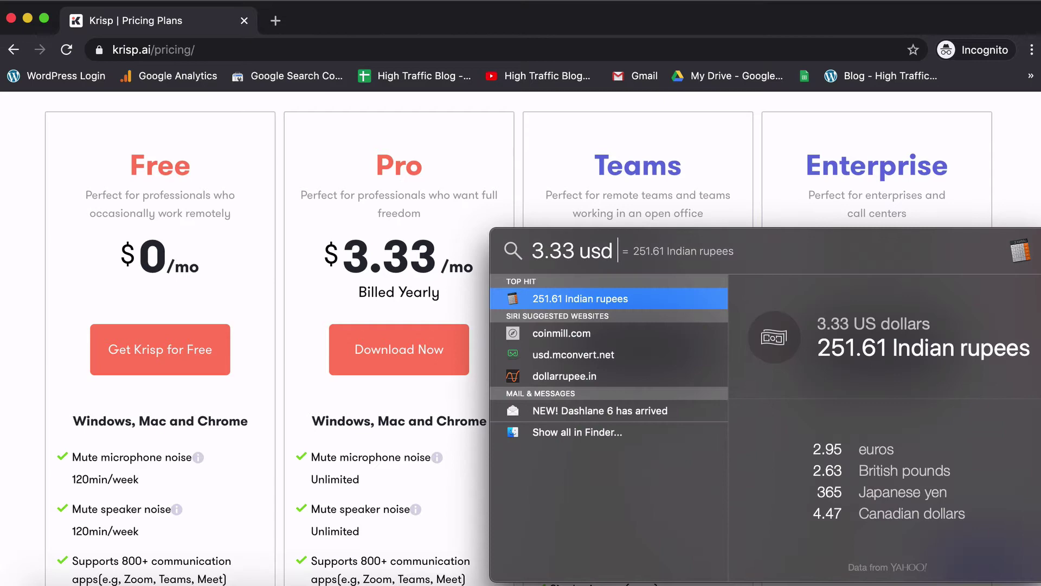
{"action": "key", "text": "Escape"}
{"action": "key", "text": "Escape"}
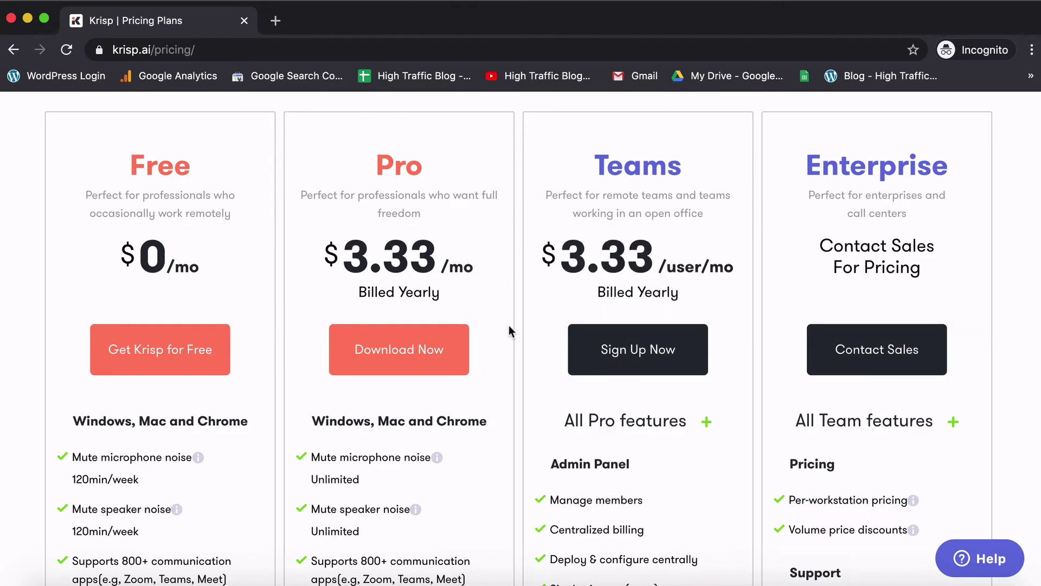
- Examine the Pro plan's feature list, highlighting the microphone noise allowance and the 3 Devices heading
{"action": "scroll", "coordinate": [508, 329], "scroll_direction": "down", "scroll_amount": 5}
{"action": "scroll", "coordinate": [509, 324], "scroll_direction": "down", "scroll_amount": 2}
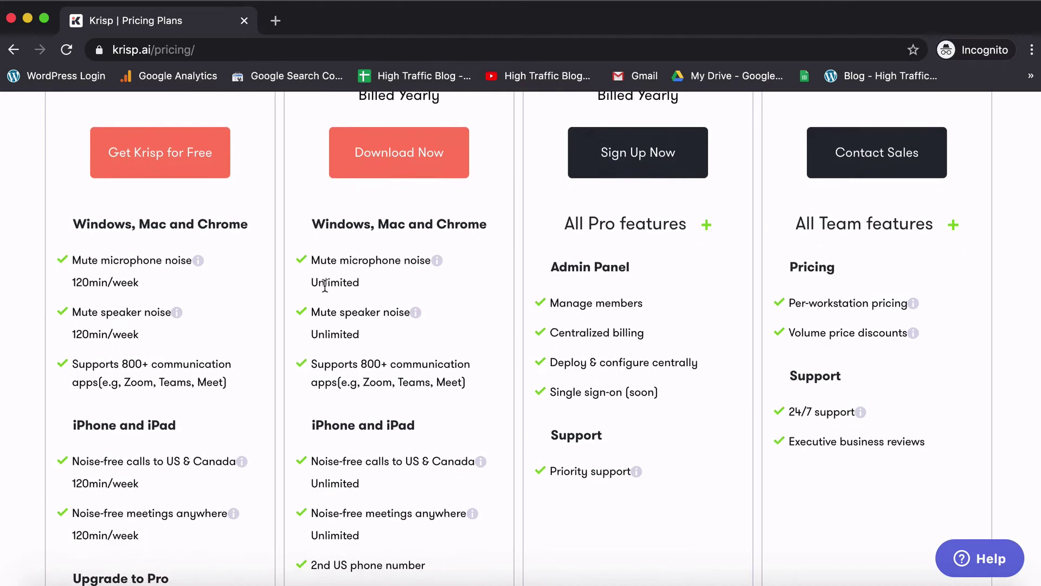
{"action": "left_click_drag", "start_coordinate": [310, 282], "coordinate": [360, 282]}
{"action": "left_click", "coordinate": [360, 283]}
{"action": "scroll", "coordinate": [359, 331], "scroll_direction": "down", "scroll_amount": 5}
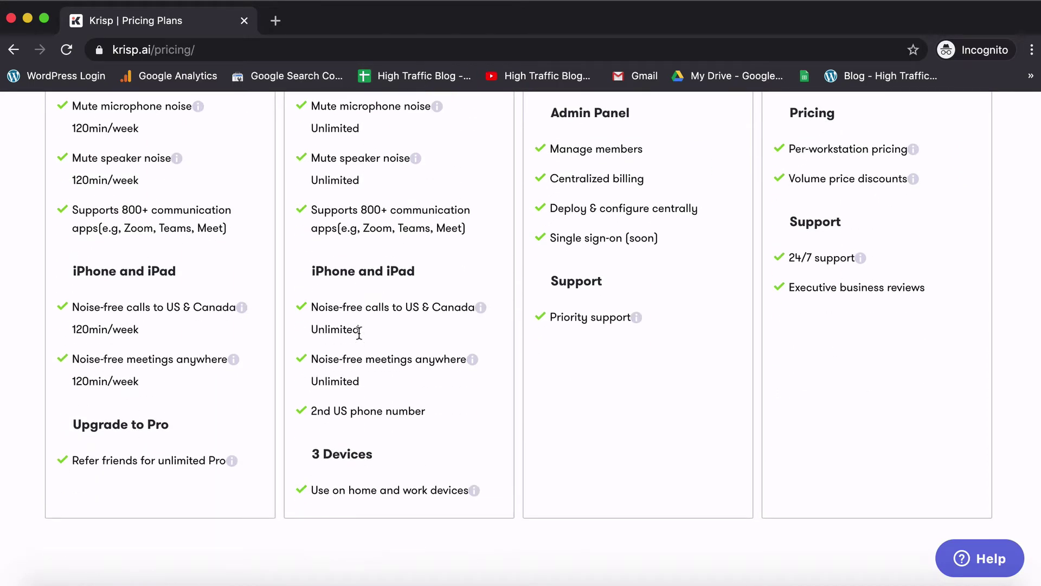
{"action": "scroll", "coordinate": [396, 415], "scroll_direction": "down", "scroll_amount": 1}
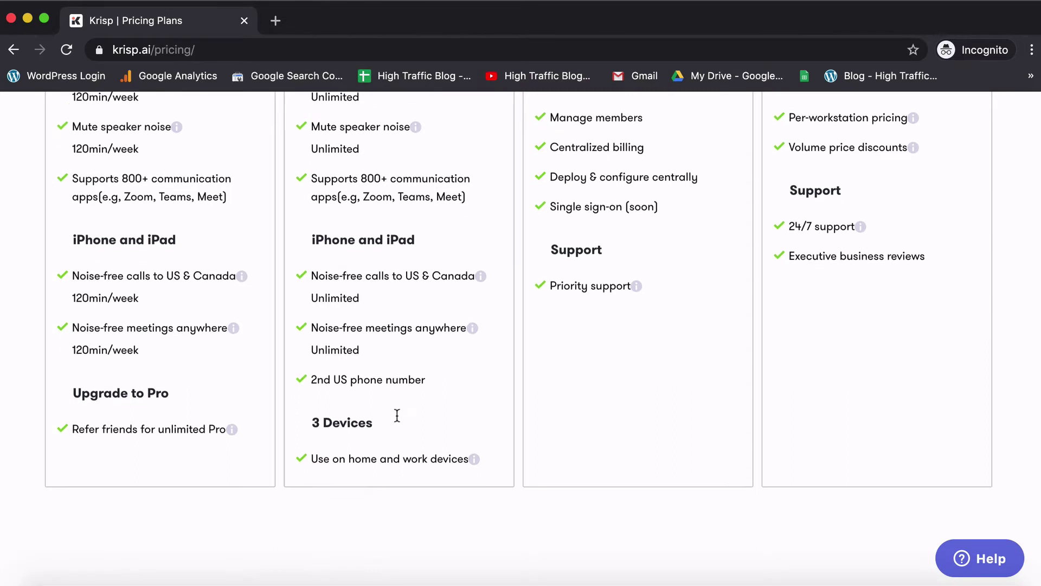
{"action": "left_click_drag", "start_coordinate": [315, 421], "coordinate": [395, 423]}
{"action": "left_click", "coordinate": [395, 423]}
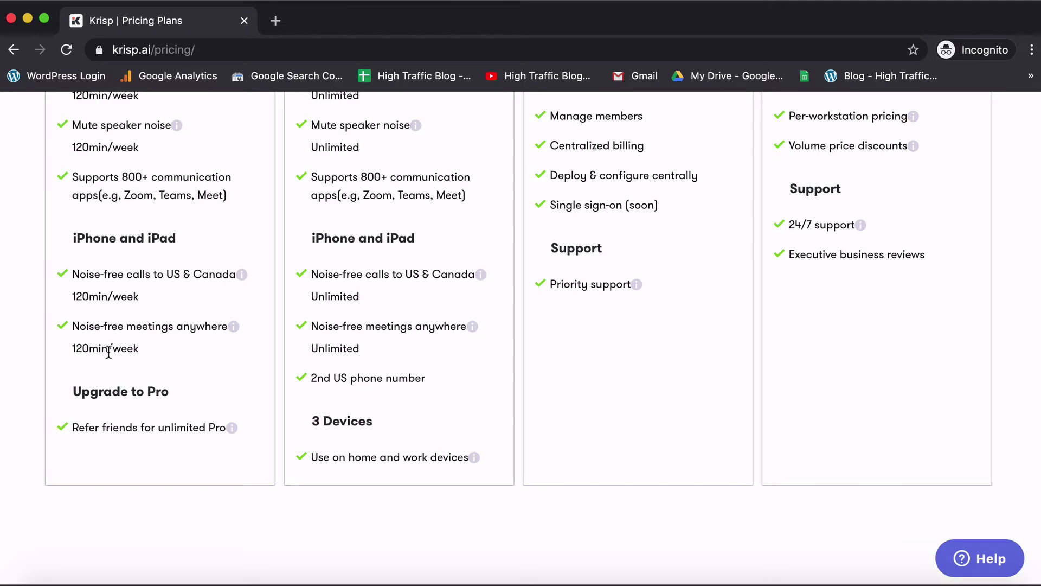
- Review the Teams plan's heading and per-user monthly price, highlighting each in its pricing column
{"action": "scroll", "coordinate": [109, 352], "scroll_direction": "up", "scroll_amount": 7}
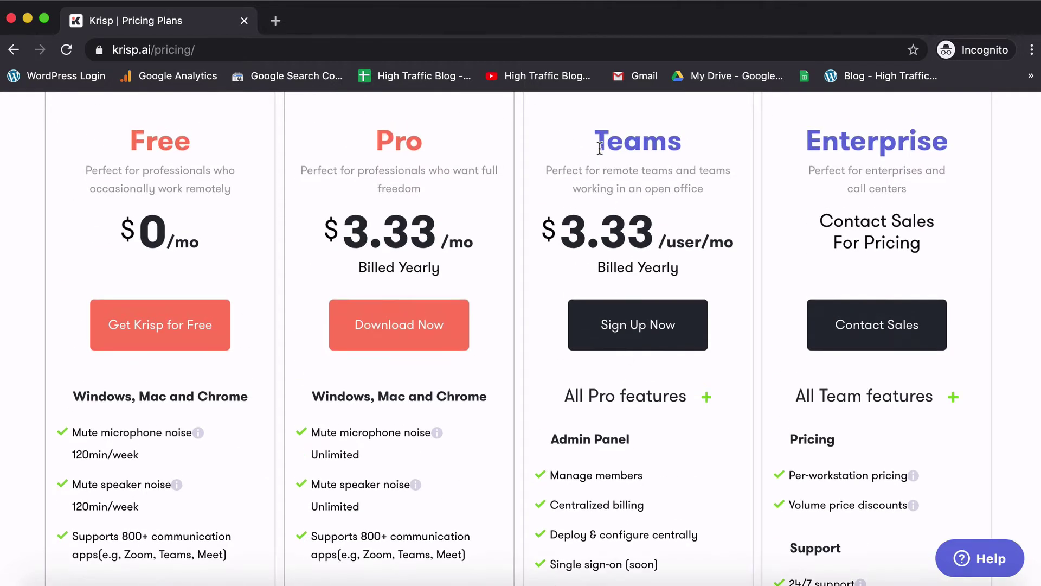
{"action": "left_click_drag", "start_coordinate": [597, 142], "coordinate": [686, 144]}
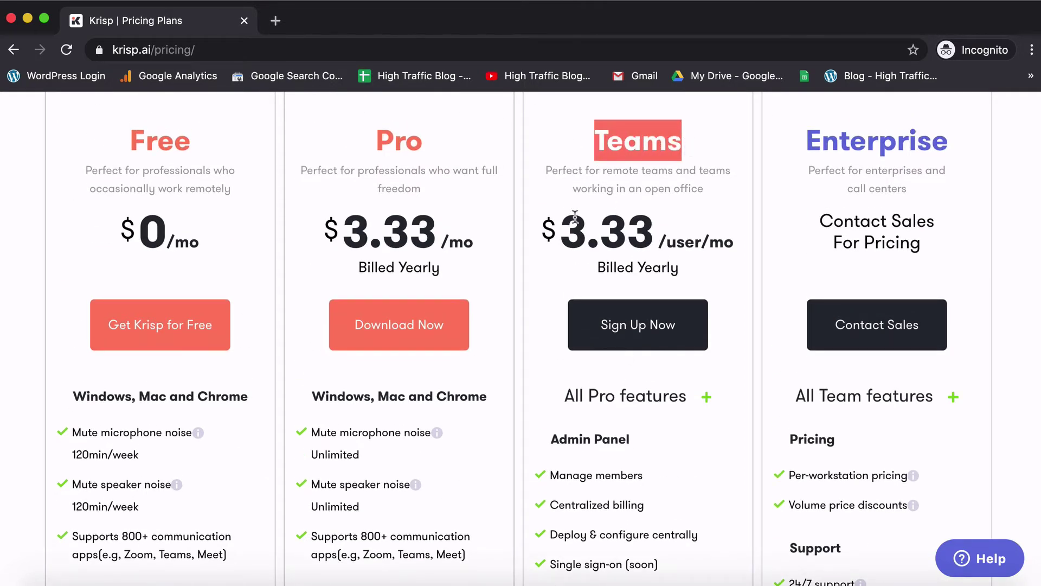
{"action": "left_click_drag", "start_coordinate": [561, 222], "coordinate": [699, 226]}
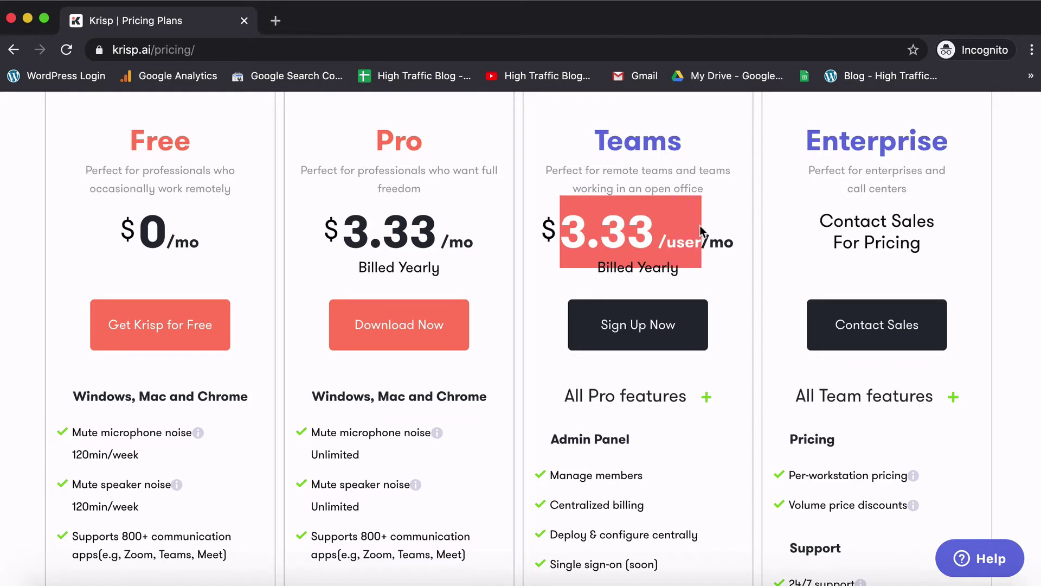
{"action": "left_click", "coordinate": [699, 226]}
{"action": "left_click_drag", "start_coordinate": [558, 239], "coordinate": [708, 238]}
{"action": "left_click", "coordinate": [567, 233]}
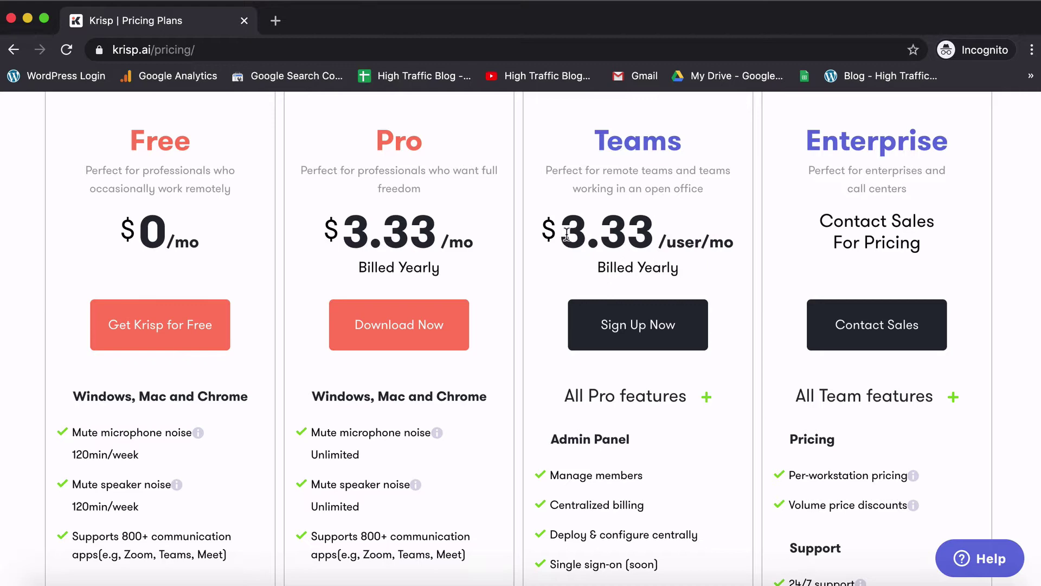
- Examine the Teams plan's features, highlighting the Admin Panel heading, and return to the plan headings and prices
{"action": "scroll", "coordinate": [566, 234], "scroll_direction": "down", "scroll_amount": 3}
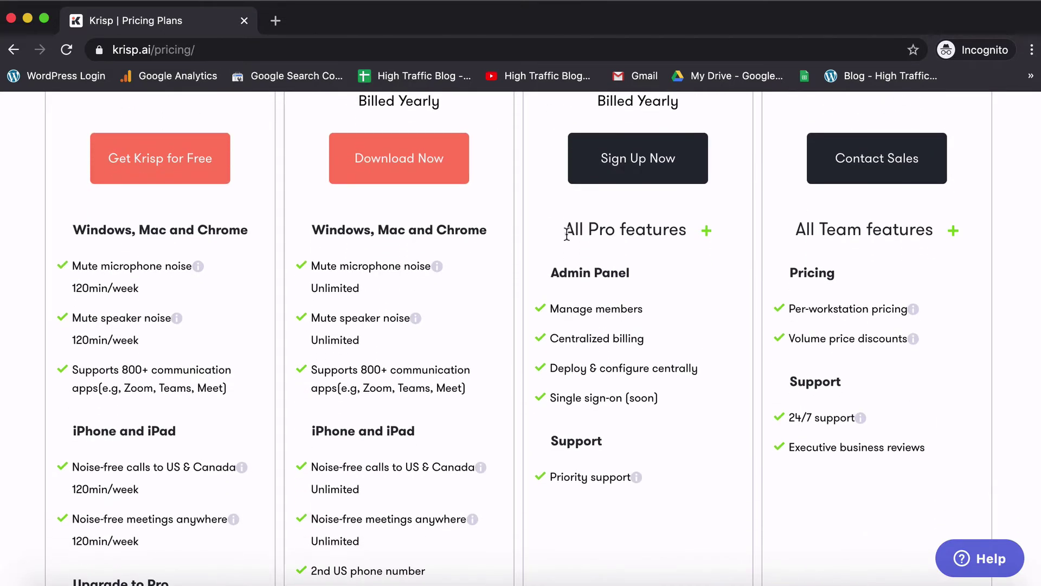
{"action": "scroll", "coordinate": [563, 304], "scroll_direction": "down", "scroll_amount": 1}
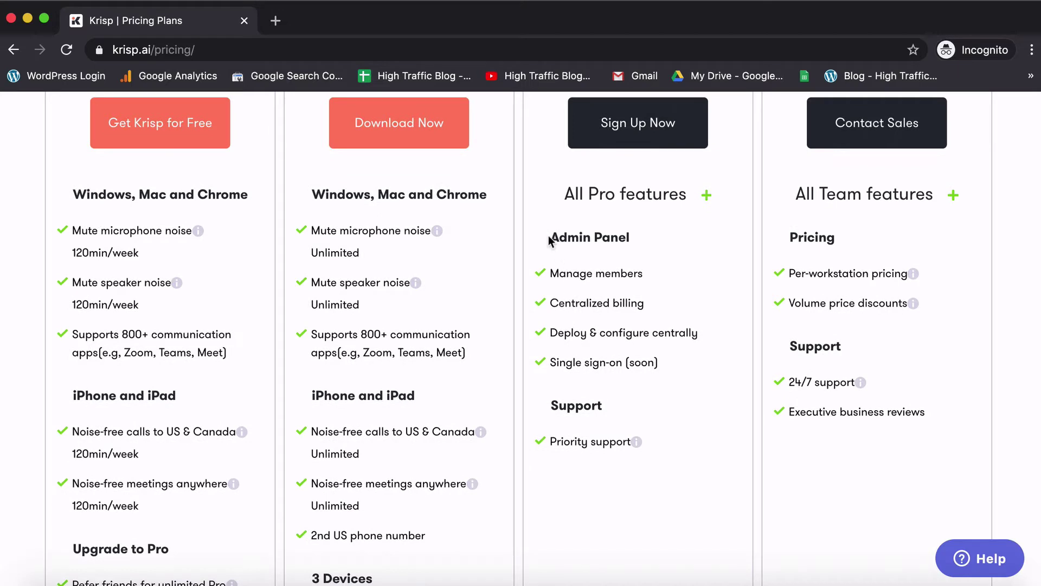
{"action": "left_click_drag", "start_coordinate": [550, 240], "coordinate": [648, 243]}
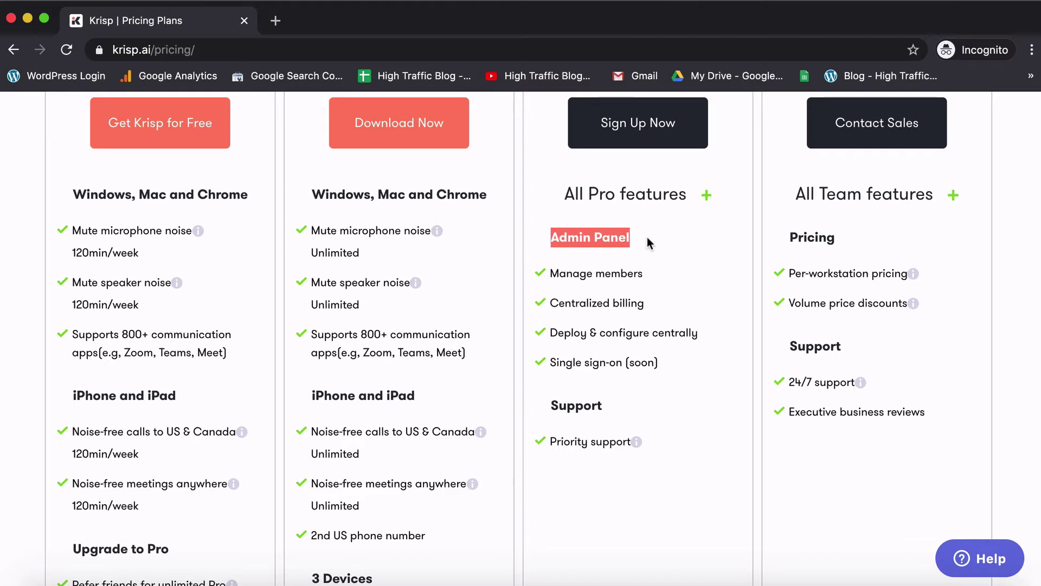
{"action": "scroll", "coordinate": [646, 237], "scroll_direction": "up", "scroll_amount": 5}
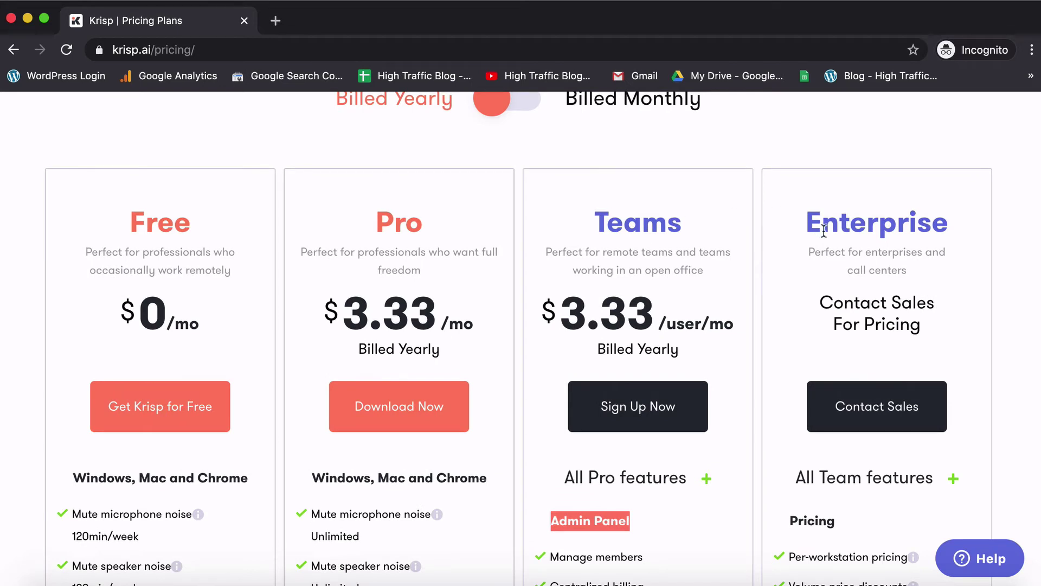
- Examine the Enterprise plan's description, highlighting its intended audience of enterprises and call centers
{"action": "scroll", "coordinate": [824, 231], "scroll_direction": "down", "scroll_amount": 3}
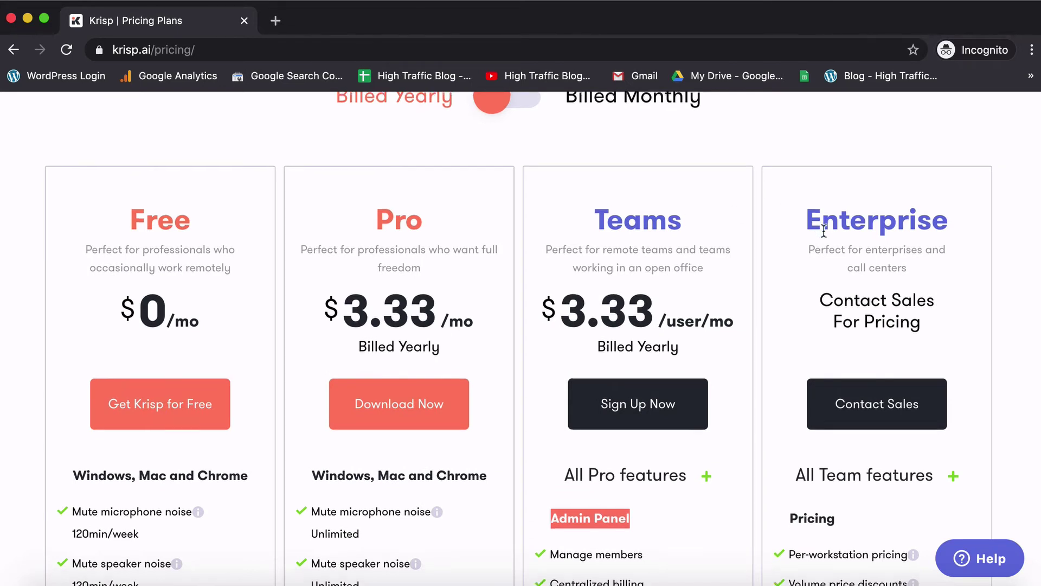
{"action": "scroll", "coordinate": [824, 231], "scroll_direction": "down", "scroll_amount": 2}
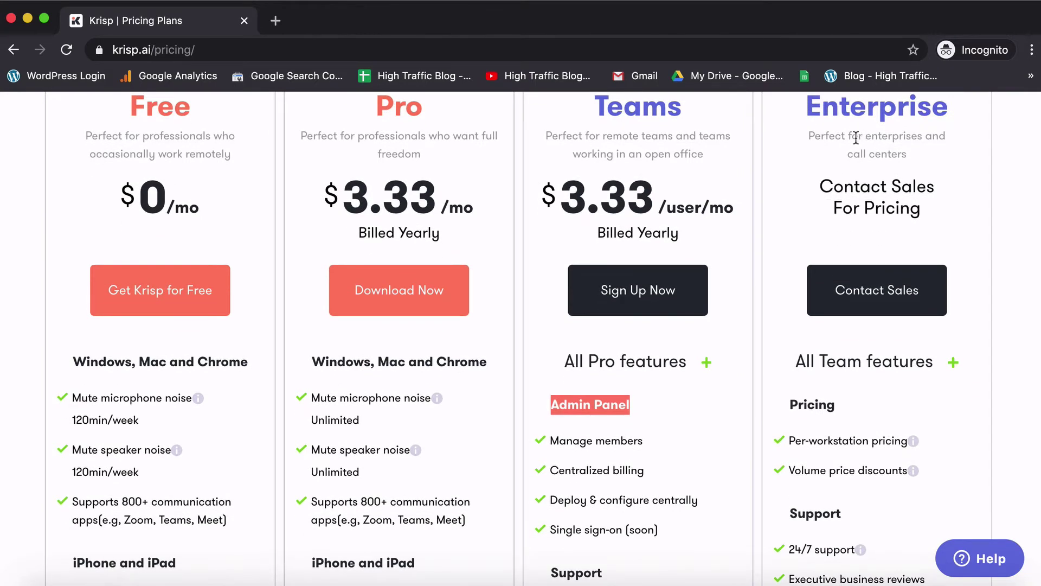
{"action": "left_click_drag", "start_coordinate": [863, 135], "coordinate": [937, 150]}
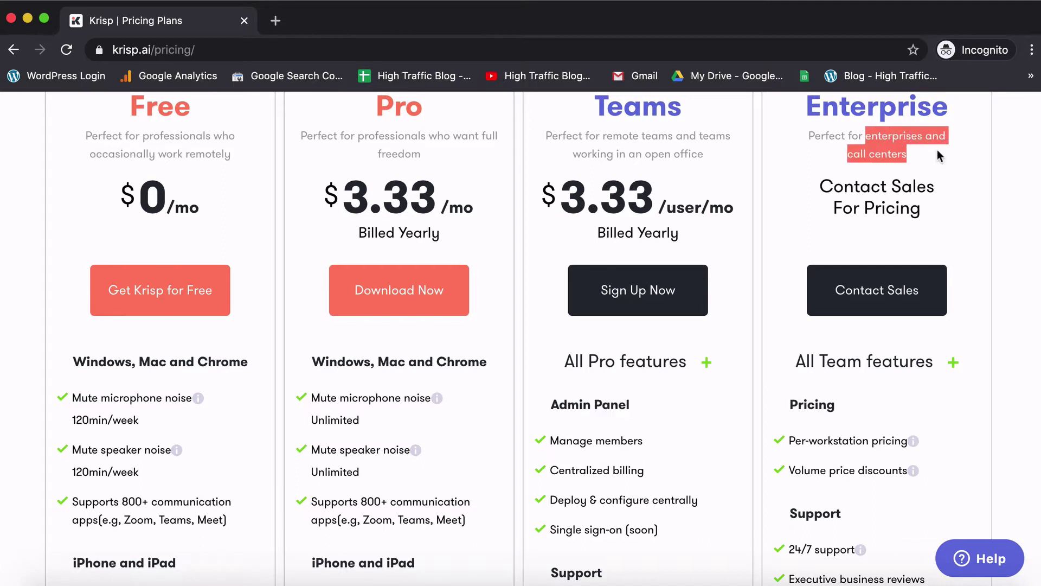
{"action": "left_click", "coordinate": [888, 147]}
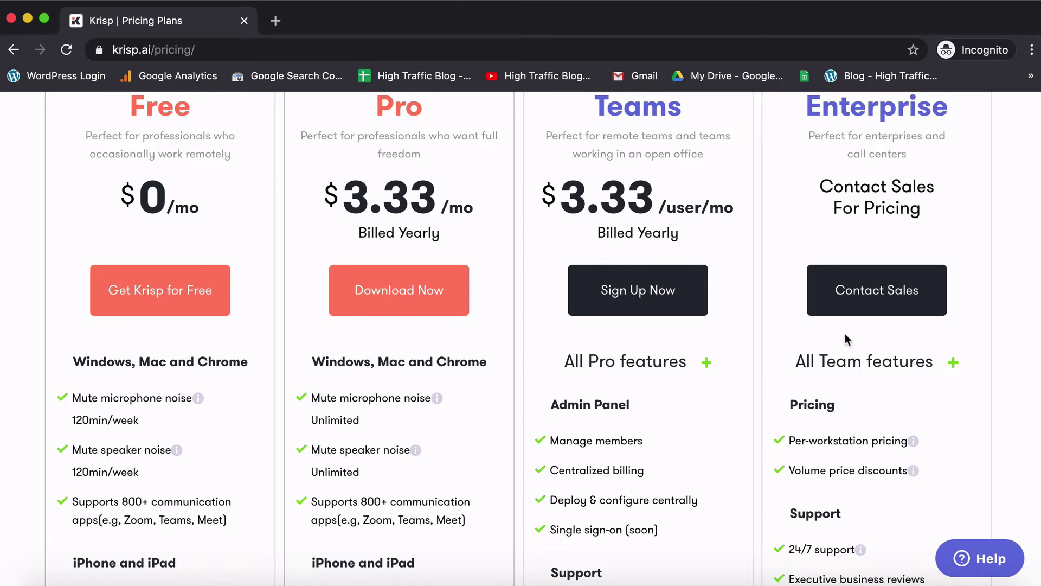
- Examine the Enterprise plan's feature list, highlighting 24/7 support and Executive business reviews
{"action": "scroll", "coordinate": [845, 333], "scroll_direction": "down", "scroll_amount": 5}
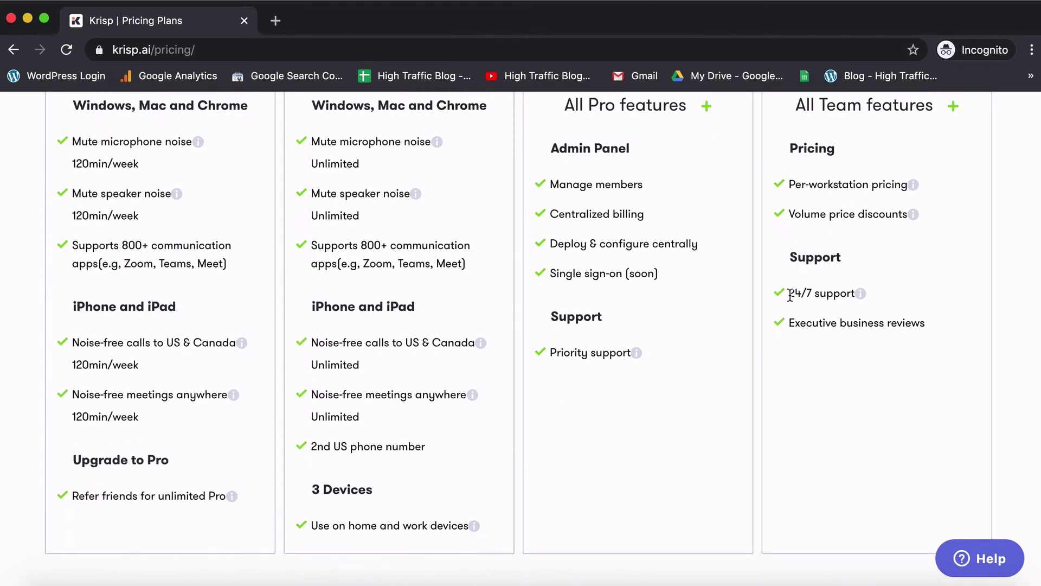
{"action": "left_click_drag", "start_coordinate": [791, 292], "coordinate": [856, 293]}
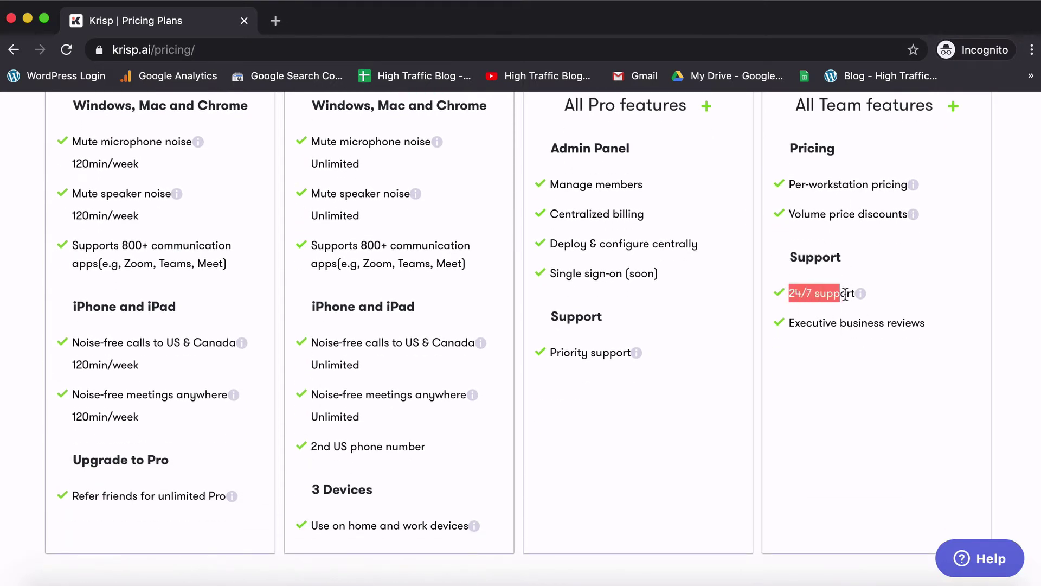
{"action": "left_click", "coordinate": [864, 416]}
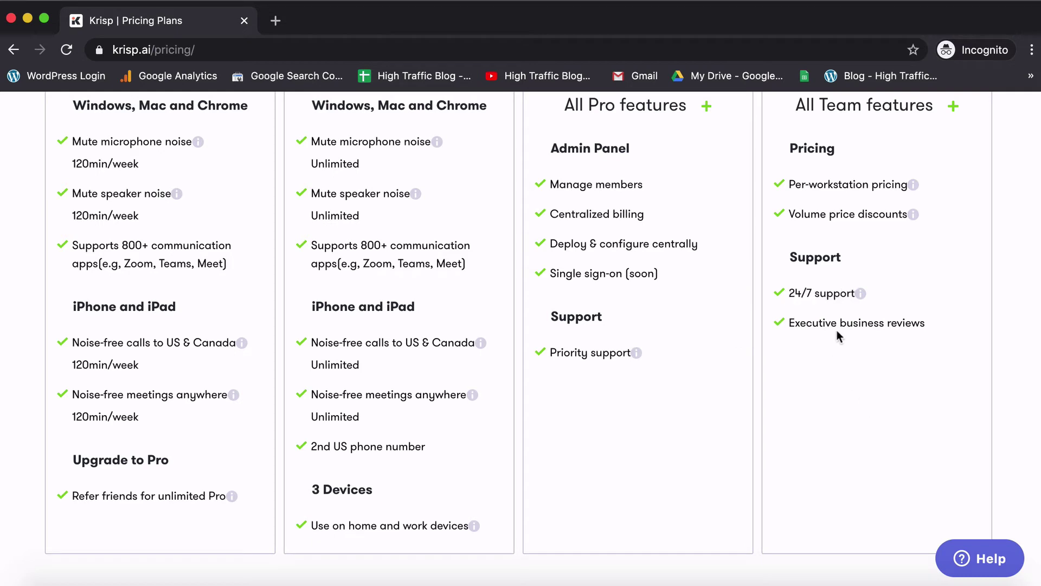
{"action": "left_click_drag", "start_coordinate": [840, 323], "coordinate": [879, 323]}
{"action": "left_click", "coordinate": [879, 323]}
- Open the COVID-19 Response announcement from the pricing page banner and read its "What we're changing today" section
{"action": "scroll", "coordinate": [842, 407], "scroll_direction": "down", "scroll_amount": 5}
{"action": "scroll", "coordinate": [842, 407], "scroll_direction": "up", "scroll_amount": 7}
{"action": "scroll", "coordinate": [842, 405], "scroll_direction": "up", "scroll_amount": 10}
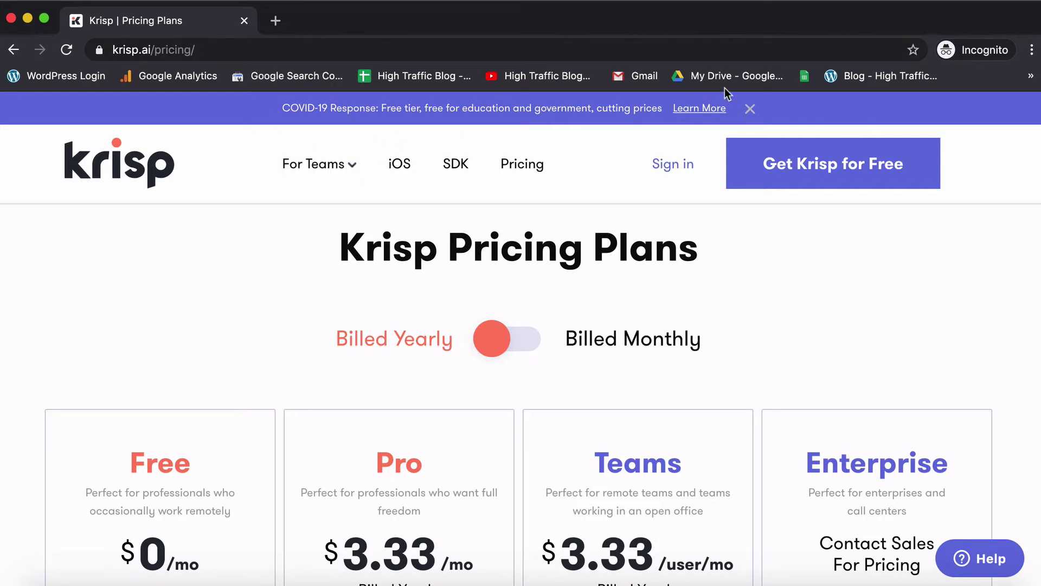
{"action": "left_click", "coordinate": [707, 110]}
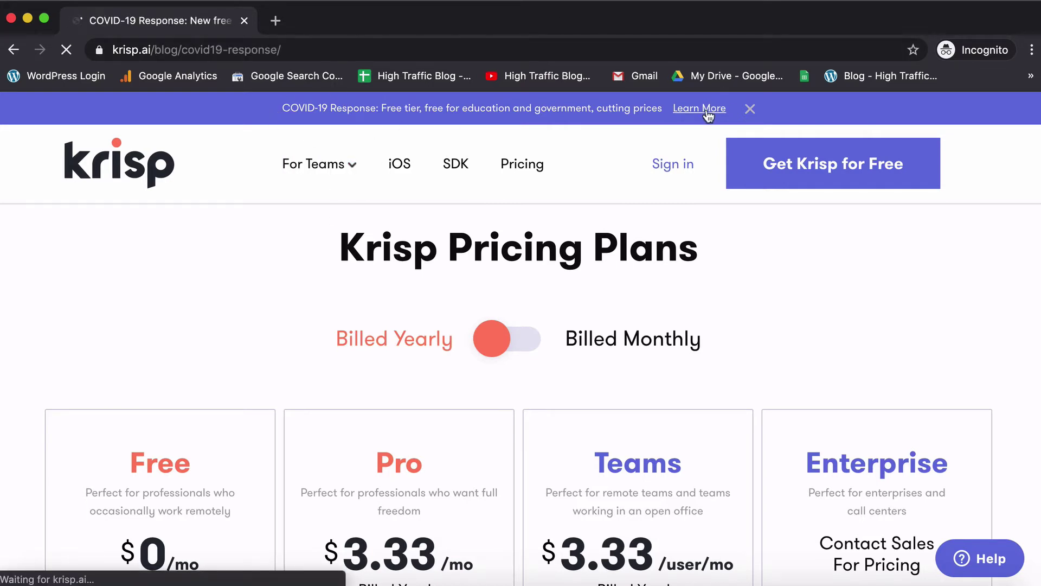
{"action": "scroll", "coordinate": [471, 414], "scroll_direction": "down", "scroll_amount": 15}
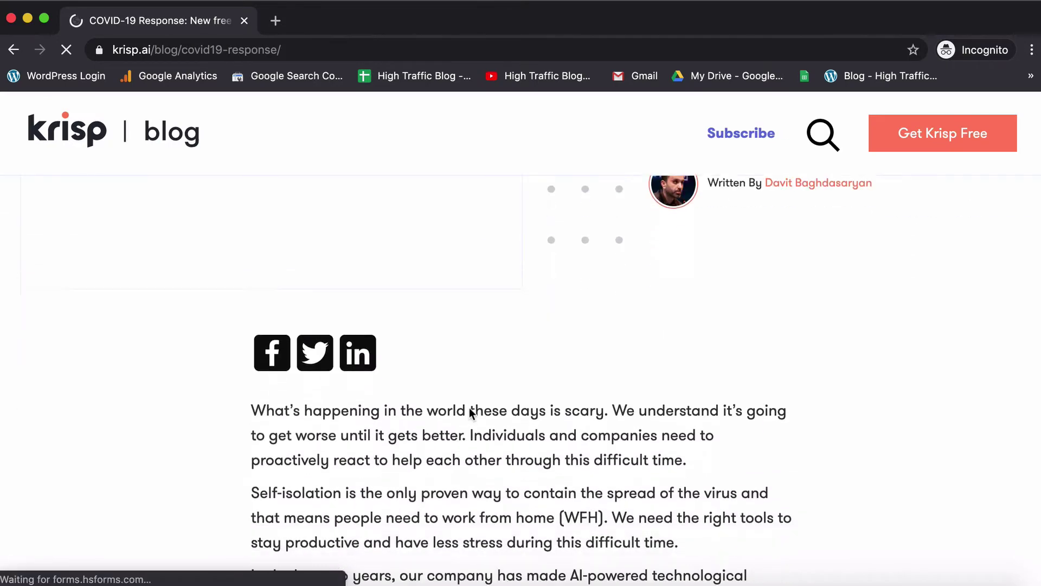
{"action": "scroll", "coordinate": [470, 408], "scroll_direction": "down", "scroll_amount": 8}
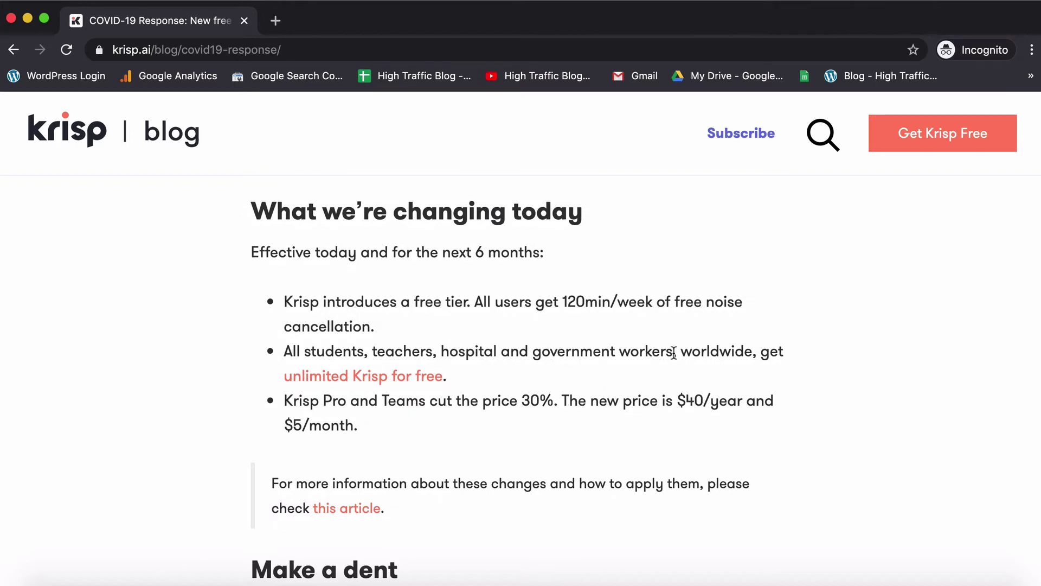
{"action": "scroll", "coordinate": [674, 353], "scroll_direction": "down", "scroll_amount": 1}
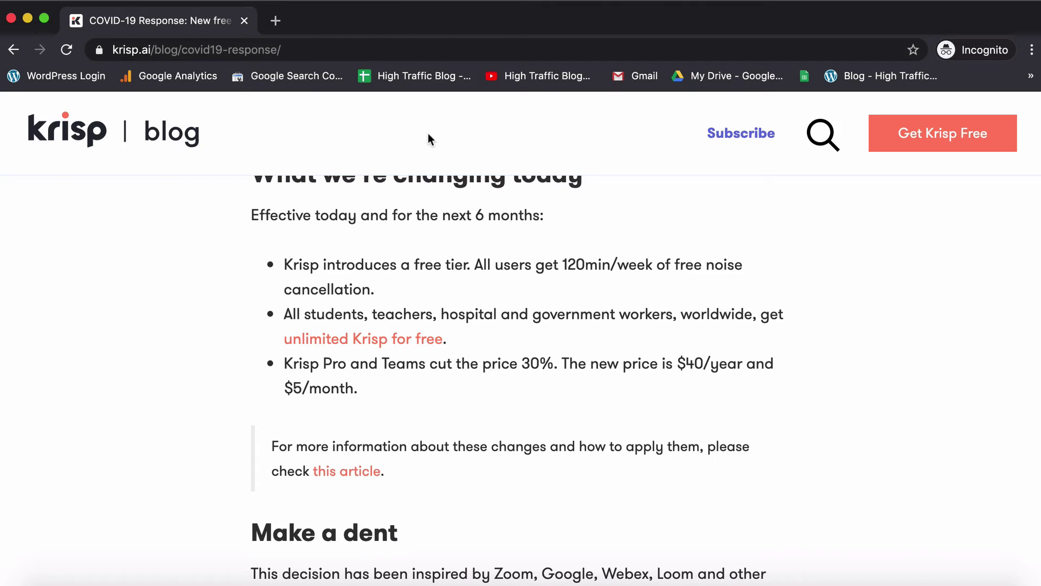
- Switch to the checked browser profile and install the Krisp for Chrome extension from the Chrome Web Store
{"action": "left_click", "coordinate": [347, 0]}
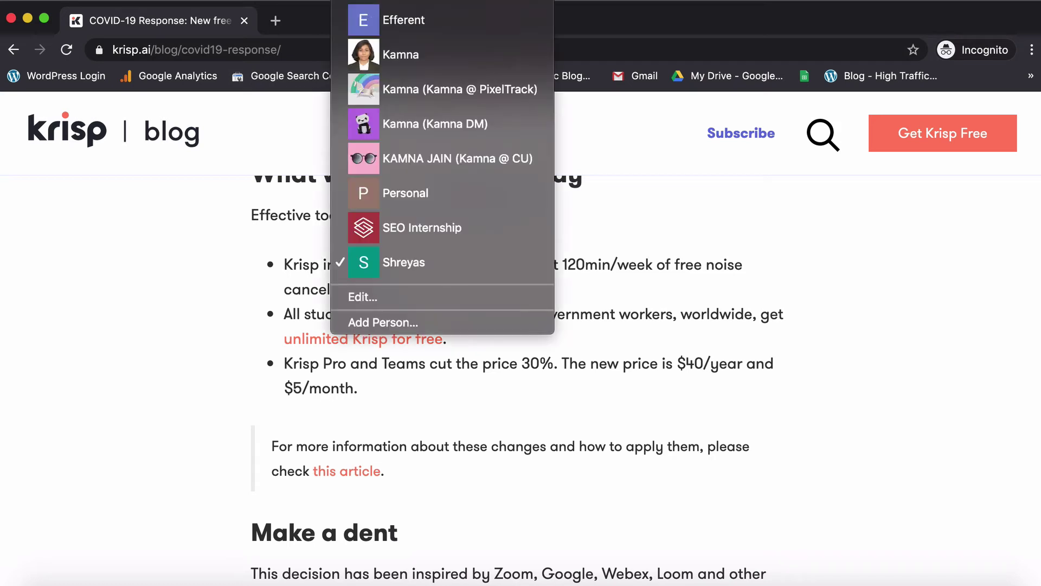
{"action": "left_click", "coordinate": [405, 261]}
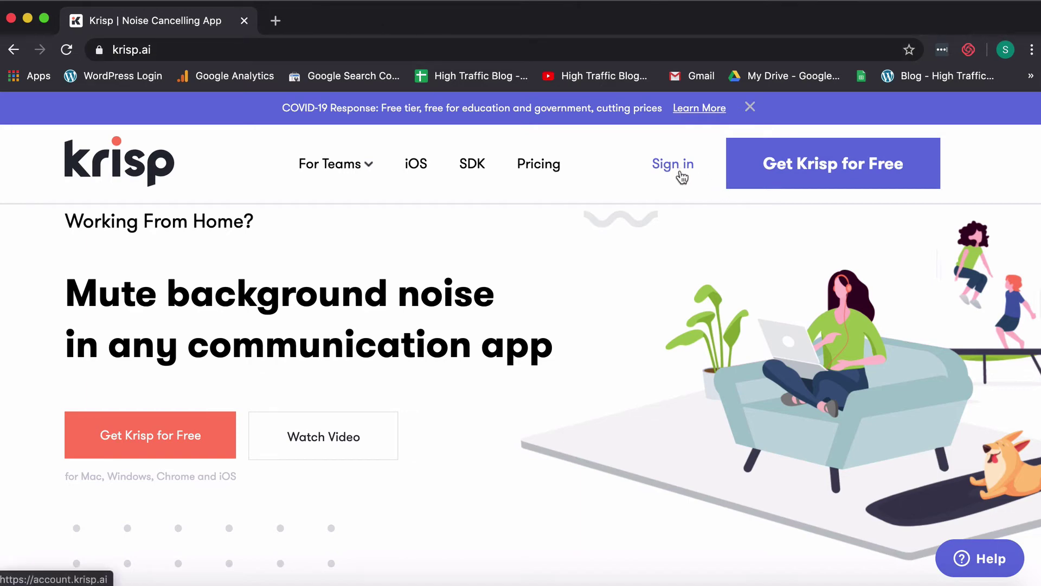
{"action": "left_click", "coordinate": [762, 158]}
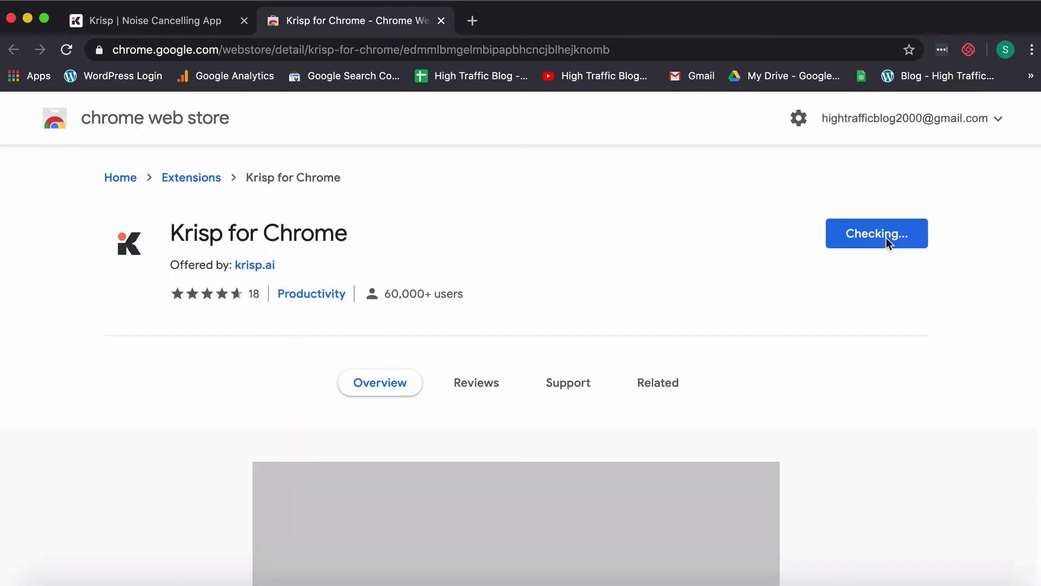
{"action": "left_click", "coordinate": [637, 187]}
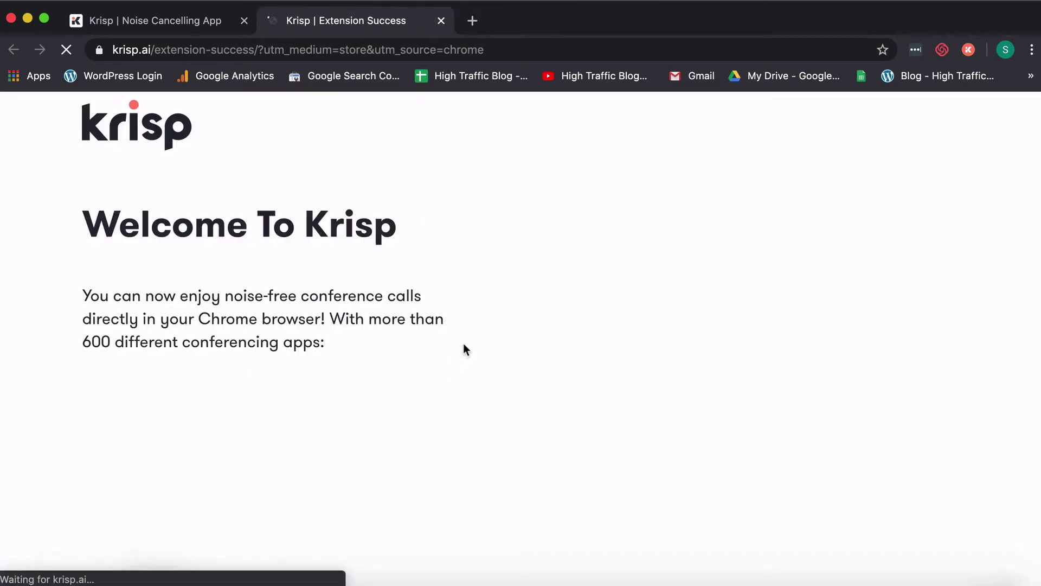
- Review the three setup steps on the extension's welcome page and start signing in through the Krisp extension
{"action": "scroll", "coordinate": [259, 370], "scroll_direction": "down", "scroll_amount": 10}
{"action": "scroll", "coordinate": [259, 370], "scroll_direction": "down", "scroll_amount": 10}
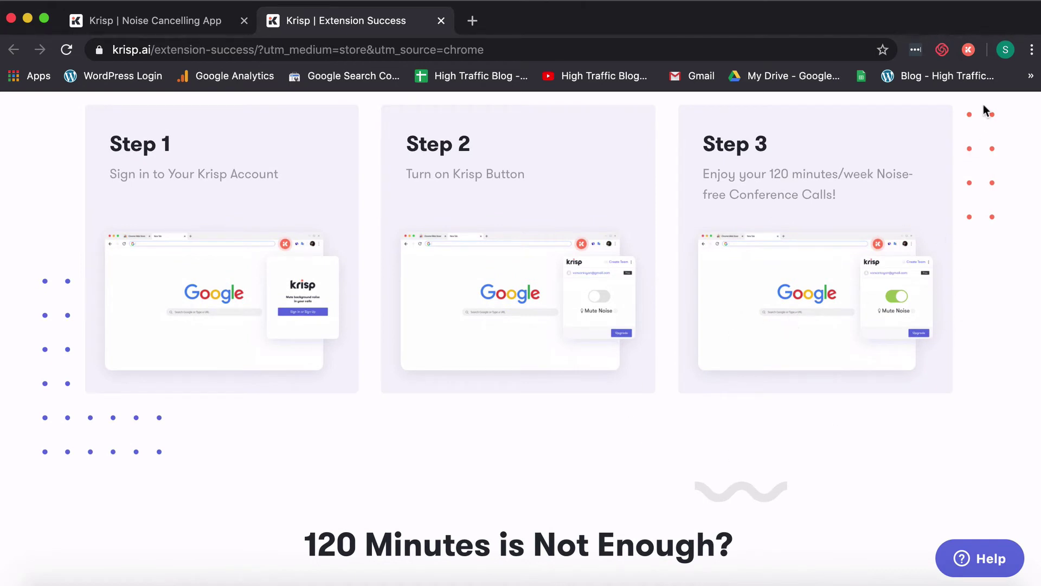
{"action": "scroll", "coordinate": [824, 364], "scroll_direction": "down", "scroll_amount": 4}
{"action": "left_click", "coordinate": [970, 50]}
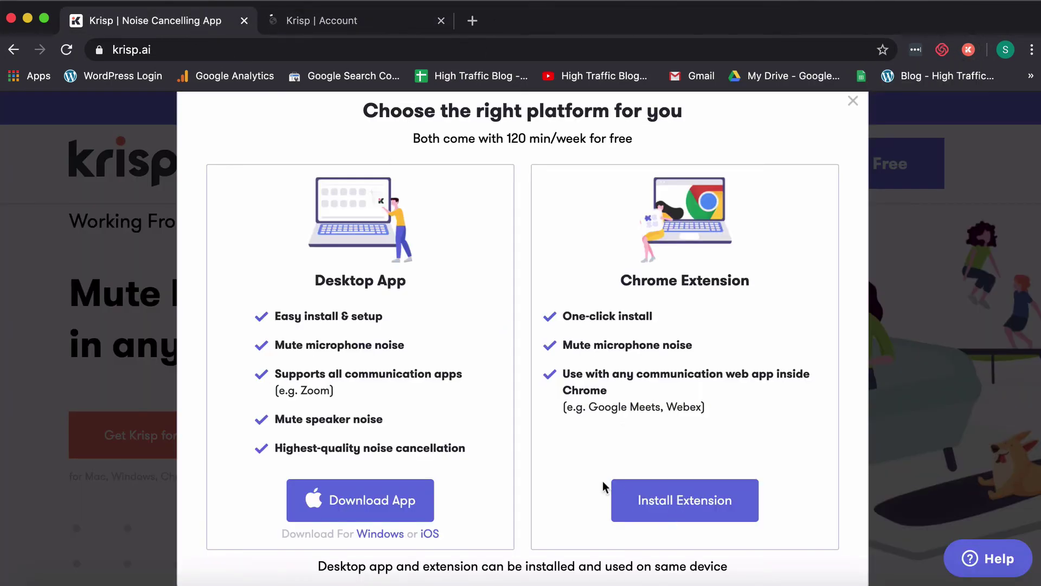
- Close the platform chooser on the Krisp home page and sign out of the current account on the Krisp account page
{"action": "left_click", "coordinate": [853, 104]}
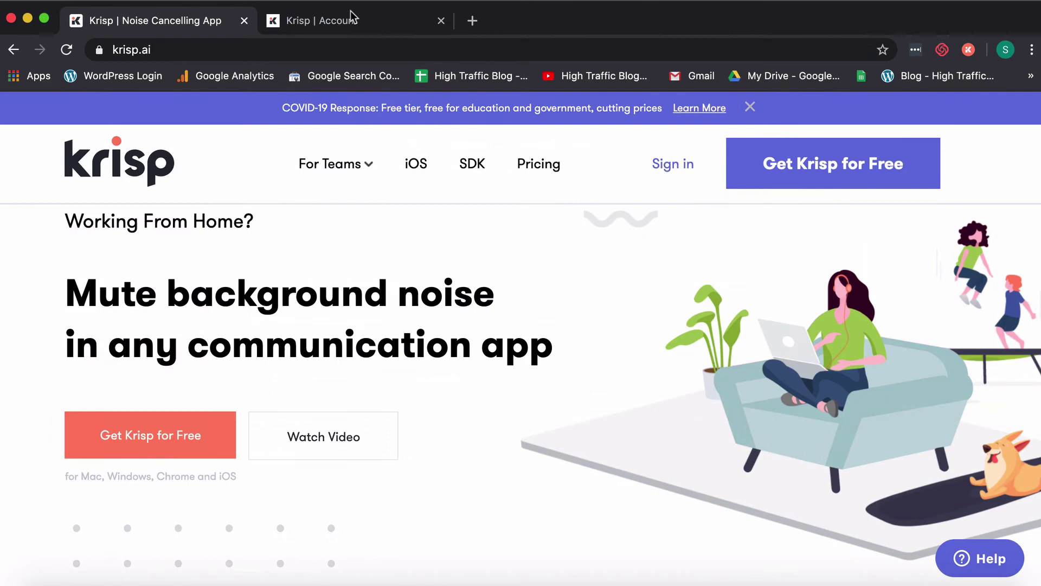
{"action": "left_click", "coordinate": [351, 18]}
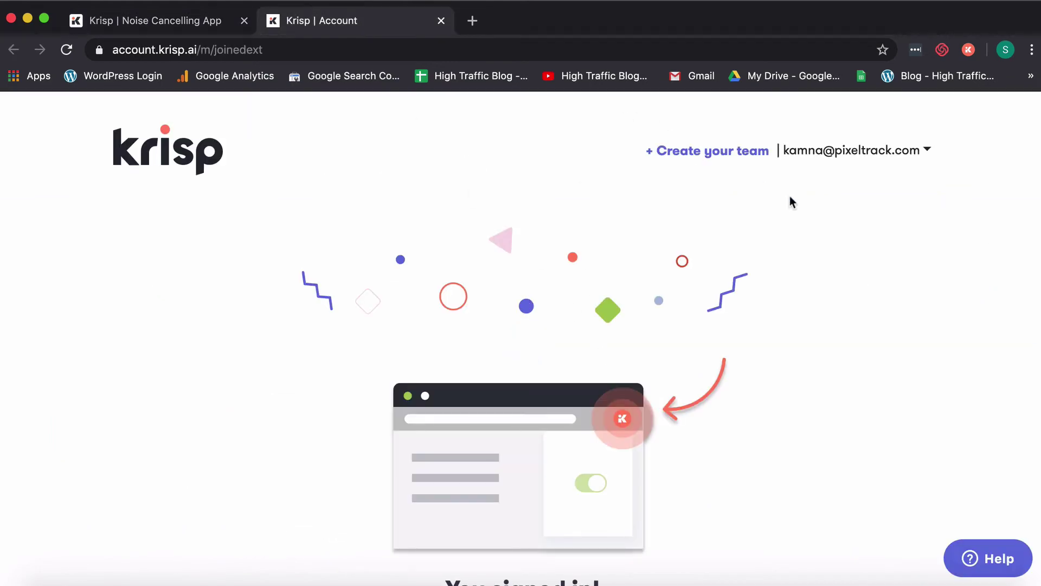
{"action": "left_click", "coordinate": [922, 158]}
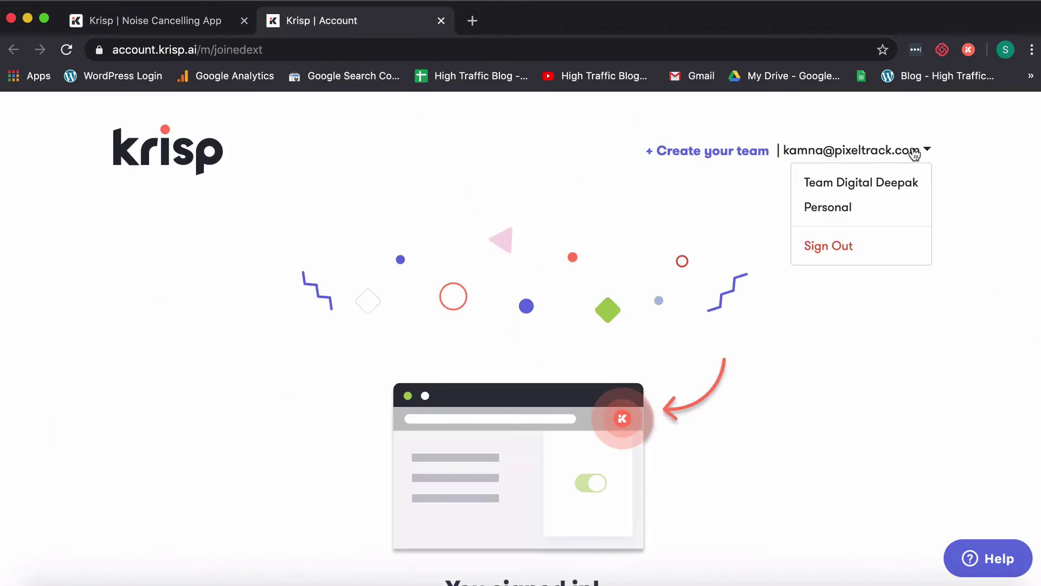
{"action": "left_click", "coordinate": [841, 256]}
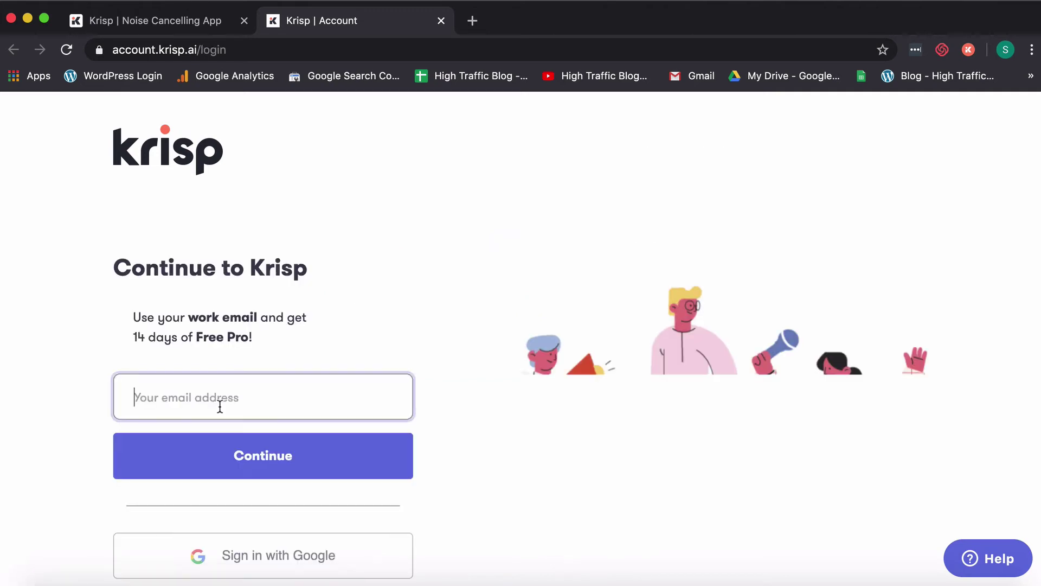
- Sign in to Krisp with the blog's Google account and review the install options for completing the signup
{"action": "scroll", "coordinate": [227, 412], "scroll_direction": "down", "scroll_amount": 5}
{"action": "left_click", "coordinate": [220, 415]}
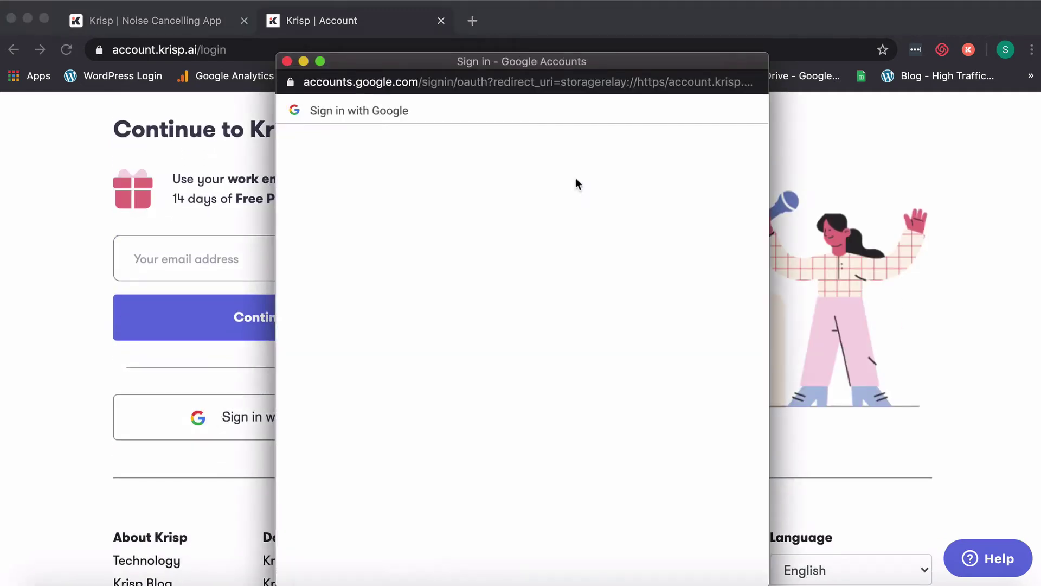
{"action": "left_click_drag", "start_coordinate": [490, 55], "coordinate": [489, 40]}
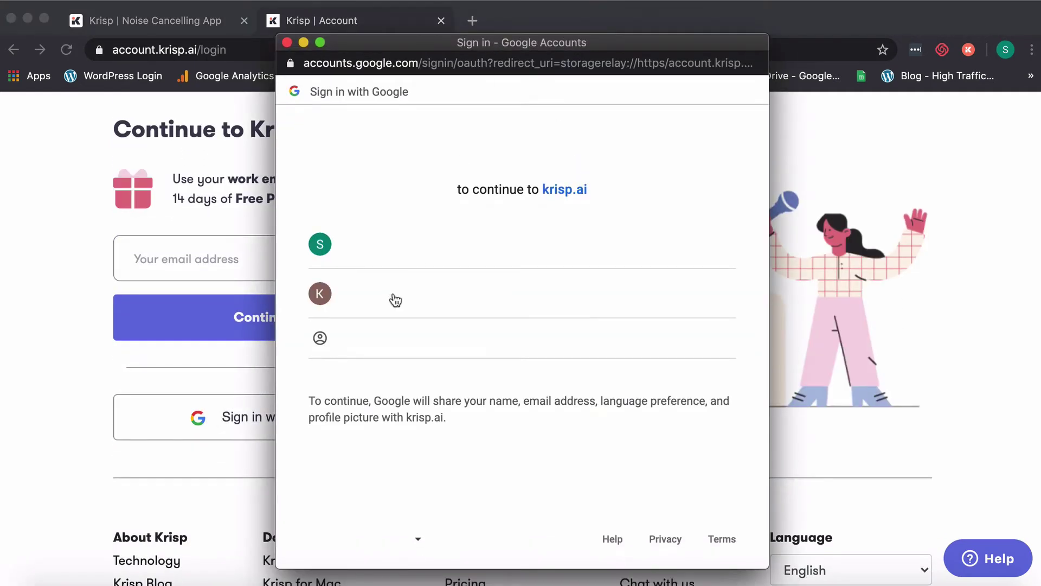
{"action": "left_click", "coordinate": [405, 256]}
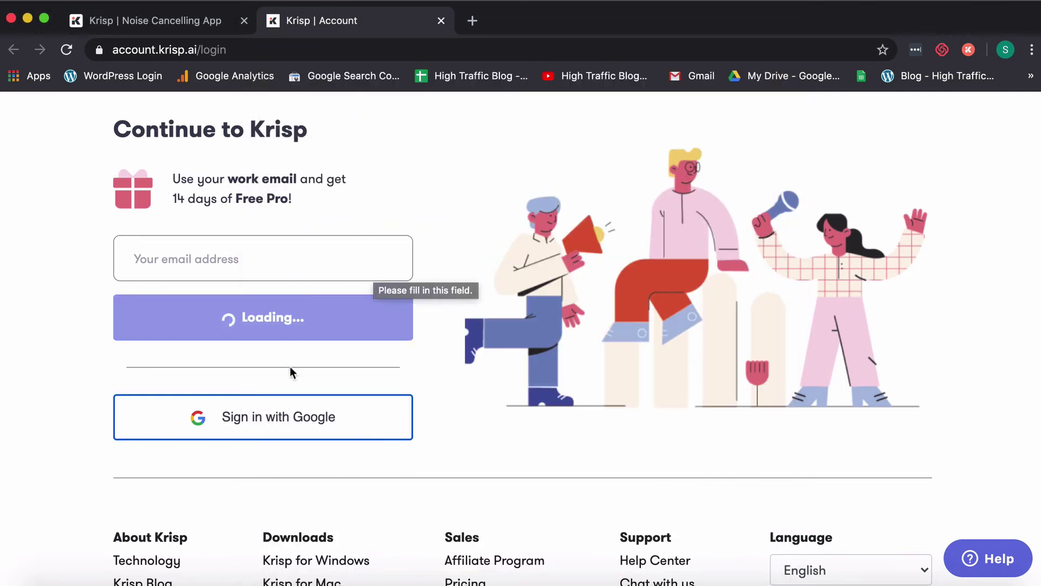
{"action": "scroll", "coordinate": [362, 252], "scroll_direction": "up", "scroll_amount": 3}
{"action": "scroll", "coordinate": [362, 252], "scroll_direction": "up", "scroll_amount": 2}
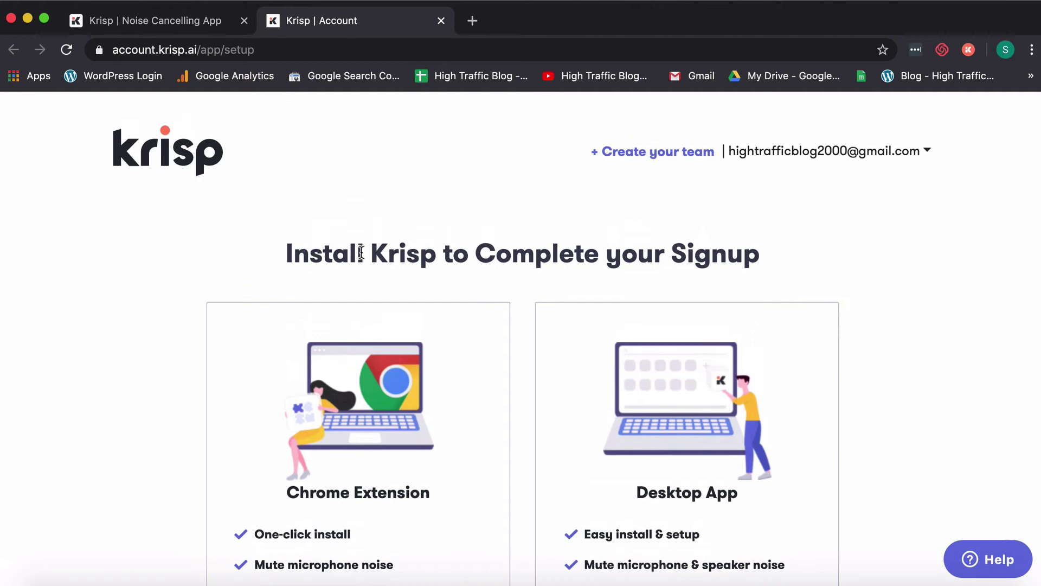
{"action": "scroll", "coordinate": [362, 252], "scroll_direction": "down", "scroll_amount": 7}
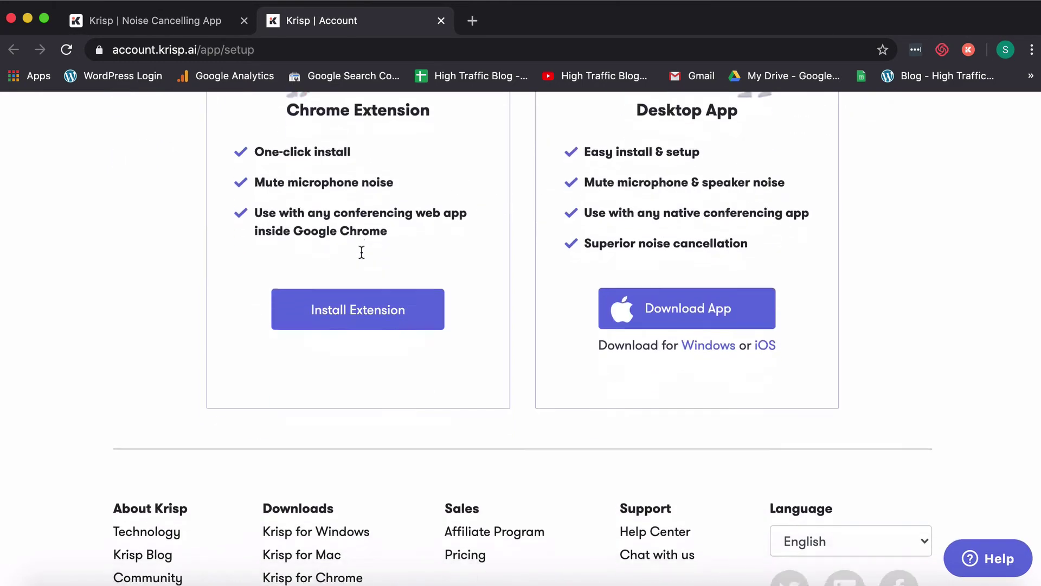
- Sign the Krisp extension out of its old account and sign it in again with the new account
{"action": "left_click", "coordinate": [967, 52]}
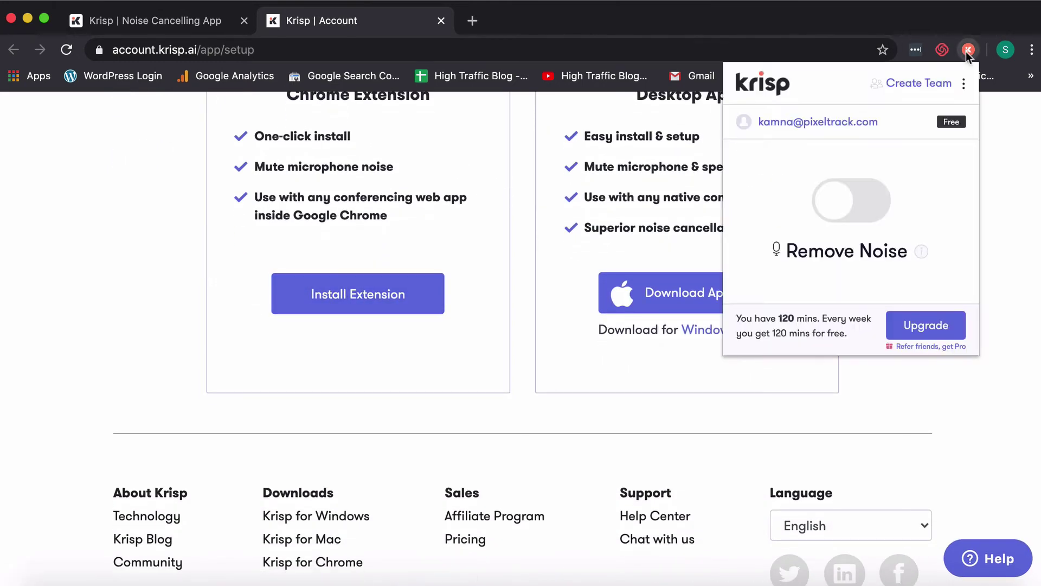
{"action": "left_click", "coordinate": [964, 83]}
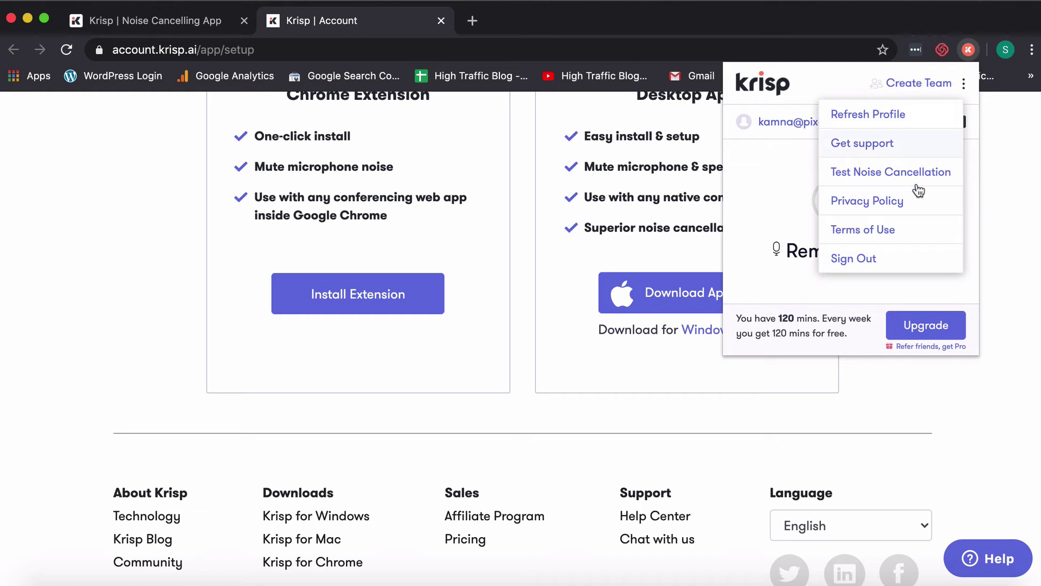
{"action": "left_click", "coordinate": [884, 257]}
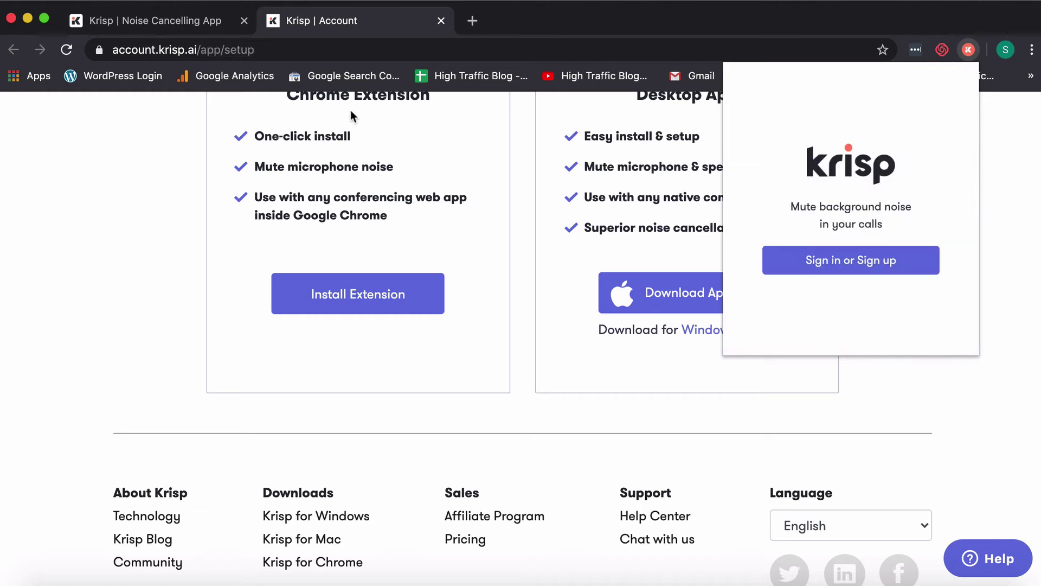
{"action": "left_click", "coordinate": [876, 269]}
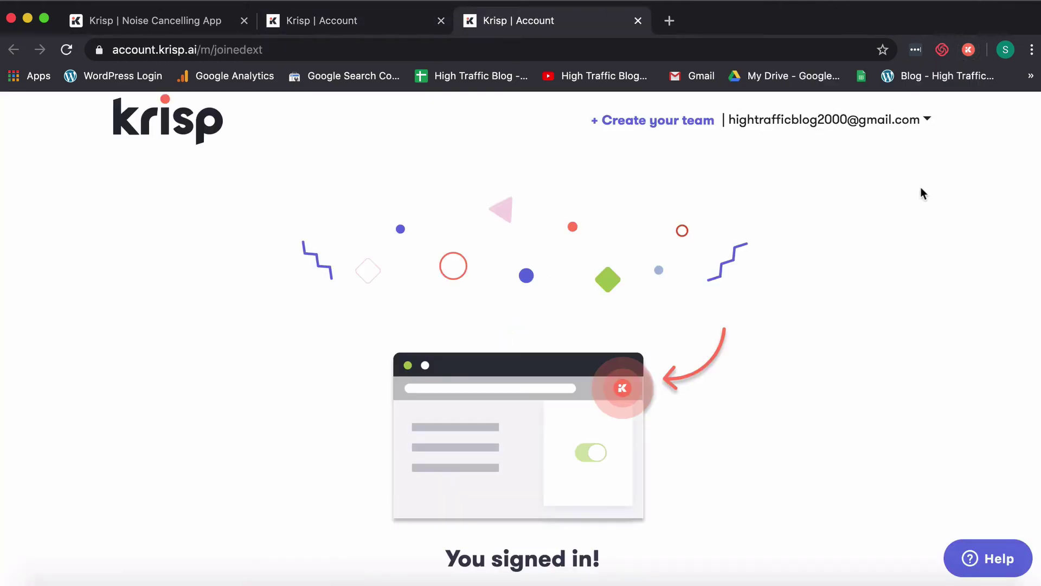
- Look over the sign-in confirmation page, open the Krisp account management page and examine its referral offer and plan details
{"action": "scroll", "coordinate": [491, 431], "scroll_direction": "down", "scroll_amount": 5}
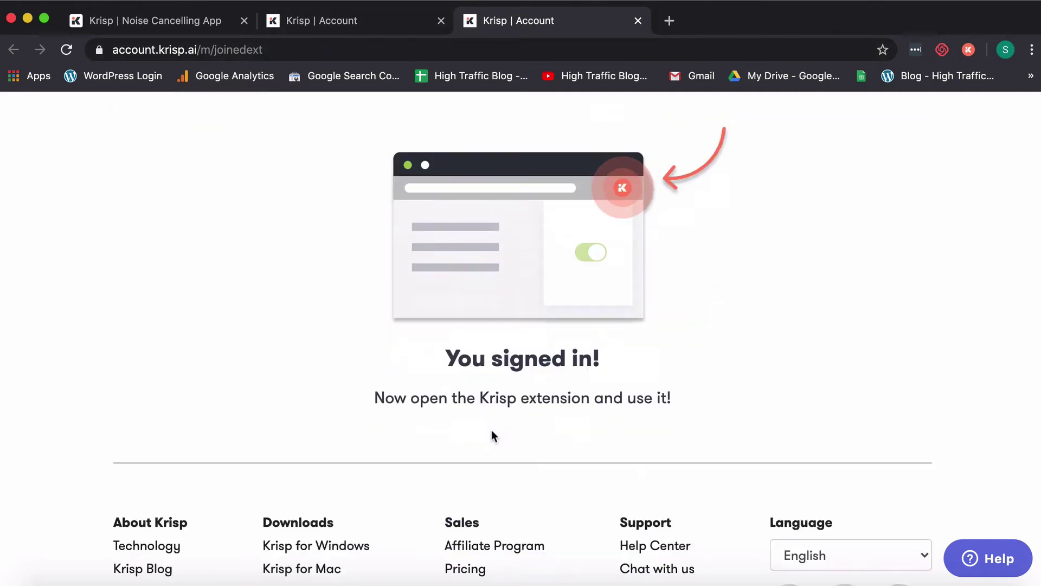
{"action": "scroll", "coordinate": [493, 433], "scroll_direction": "up", "scroll_amount": 4}
{"action": "scroll", "coordinate": [492, 430], "scroll_direction": "up", "scroll_amount": 3}
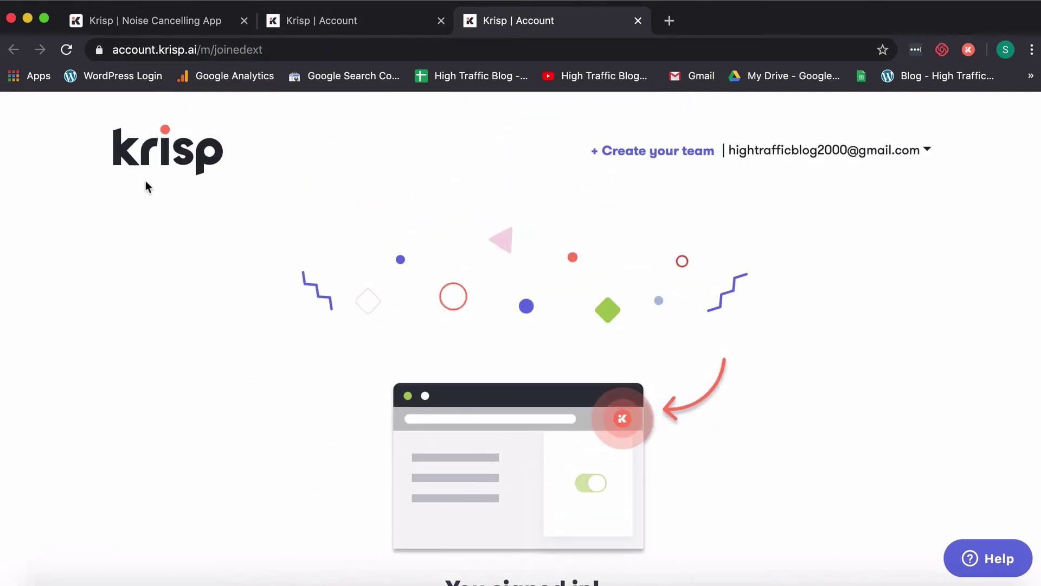
{"action": "left_click", "coordinate": [174, 161]}
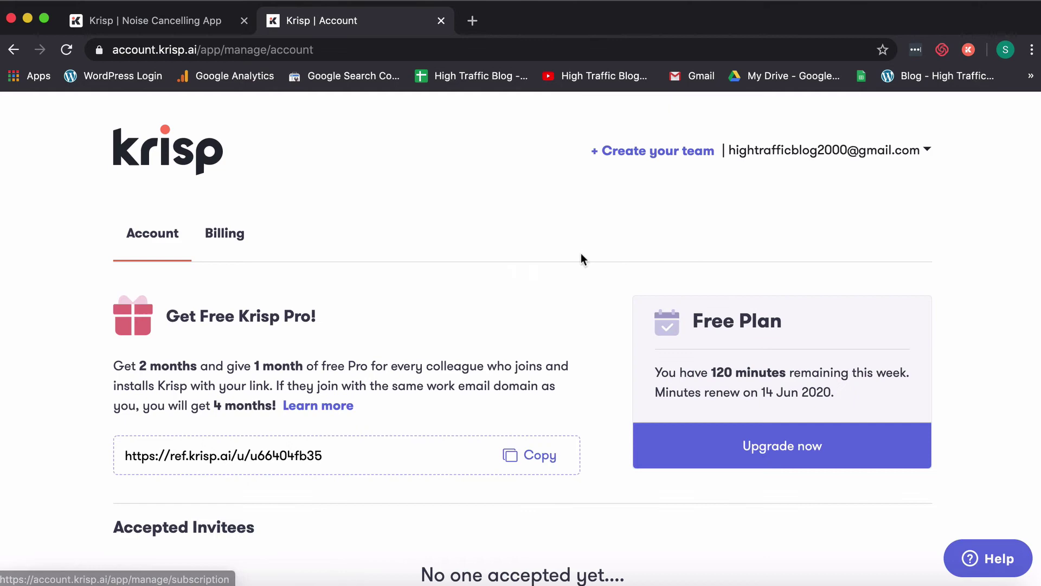
{"action": "scroll", "coordinate": [473, 323], "scroll_direction": "down", "scroll_amount": 5}
{"action": "scroll", "coordinate": [473, 326], "scroll_direction": "up", "scroll_amount": 5}
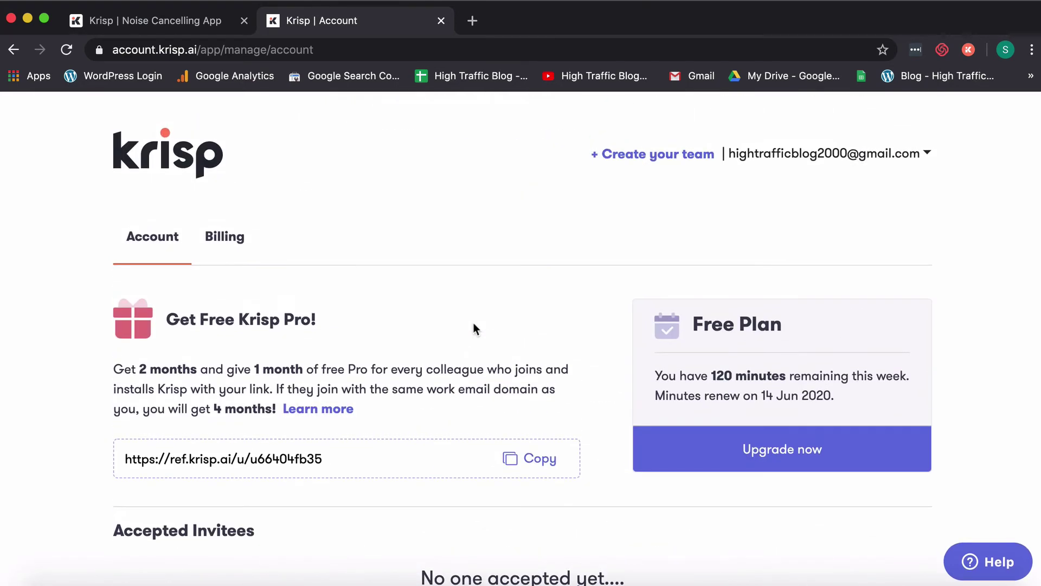
- Examine the Get Free Krisp Pro referral offer on the account page, highlighting the free months given and earned for each invited colleague
{"action": "scroll", "coordinate": [243, 375], "scroll_direction": "down", "scroll_amount": 1}
{"action": "scroll", "coordinate": [243, 374], "scroll_direction": "down", "scroll_amount": 1}
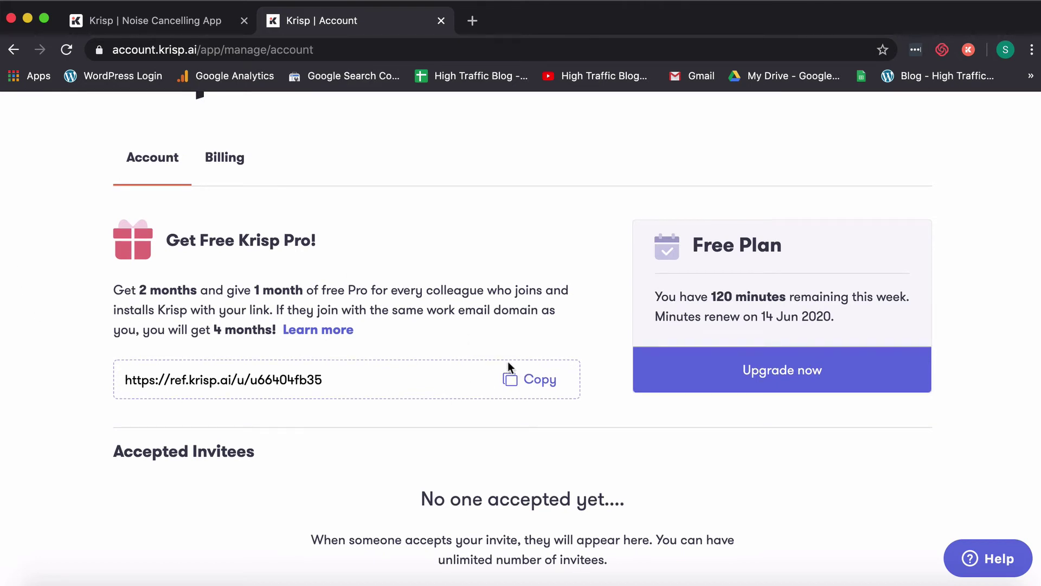
{"action": "left_click_drag", "start_coordinate": [255, 290], "coordinate": [367, 290]}
{"action": "left_click", "coordinate": [366, 290]}
{"action": "left_click_drag", "start_coordinate": [399, 313], "coordinate": [531, 315]}
{"action": "left_click", "coordinate": [533, 314]}
{"action": "left_click_drag", "start_coordinate": [213, 331], "coordinate": [275, 333]}
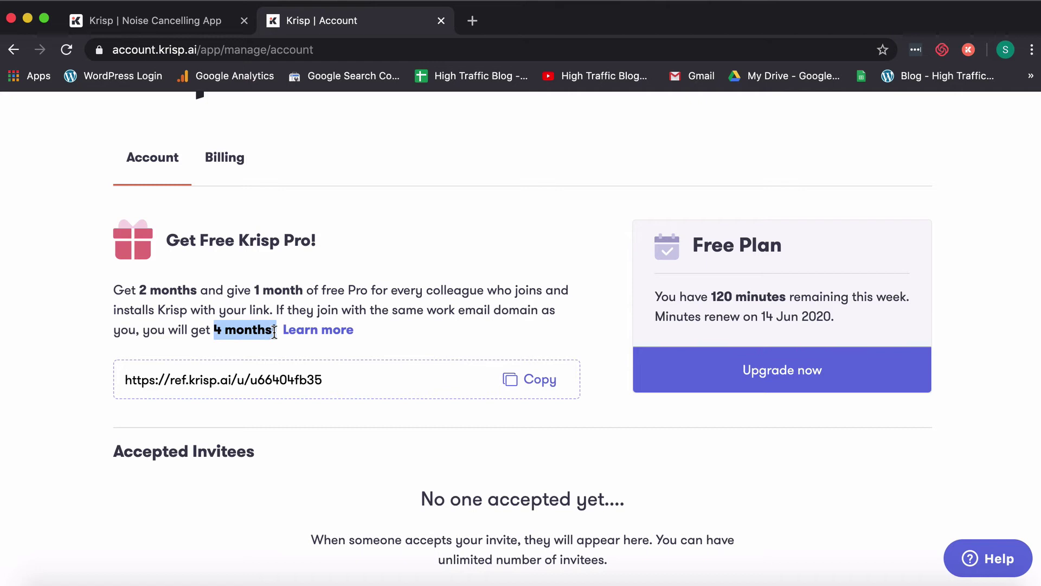
{"action": "left_click", "coordinate": [411, 310]}
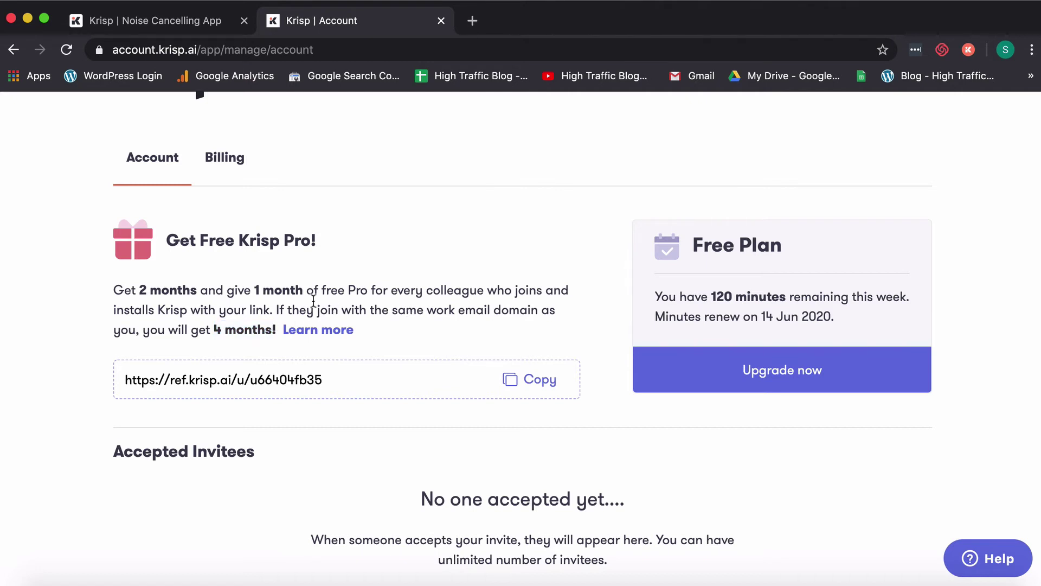
{"action": "left_click_drag", "start_coordinate": [255, 290], "coordinate": [313, 292]}
{"action": "left_click", "coordinate": [542, 241]}
{"action": "scroll", "coordinate": [543, 242], "scroll_direction": "up", "scroll_amount": 3}
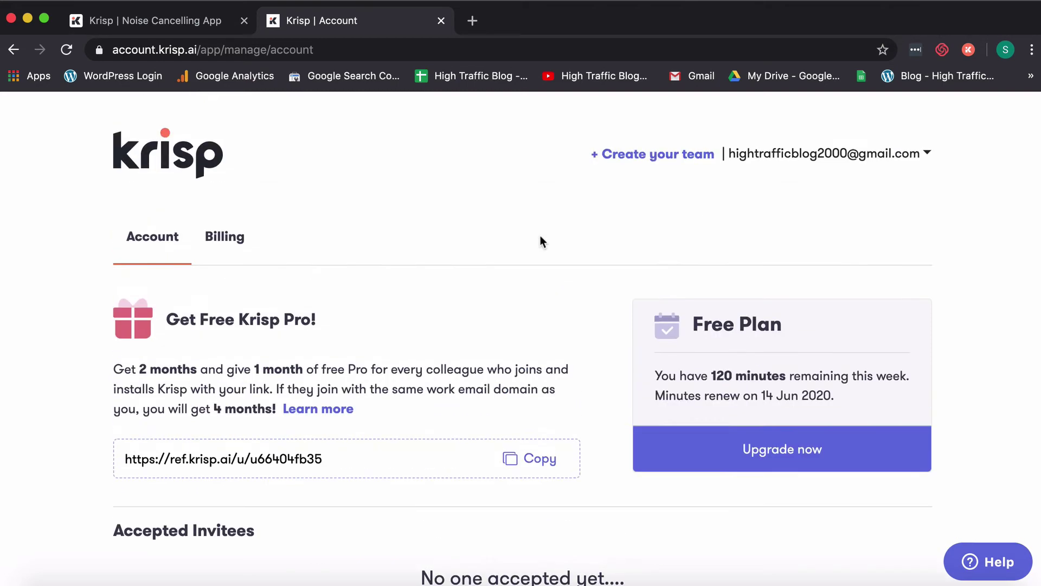
{"action": "scroll", "coordinate": [542, 241], "scroll_direction": "down", "scroll_amount": 1}
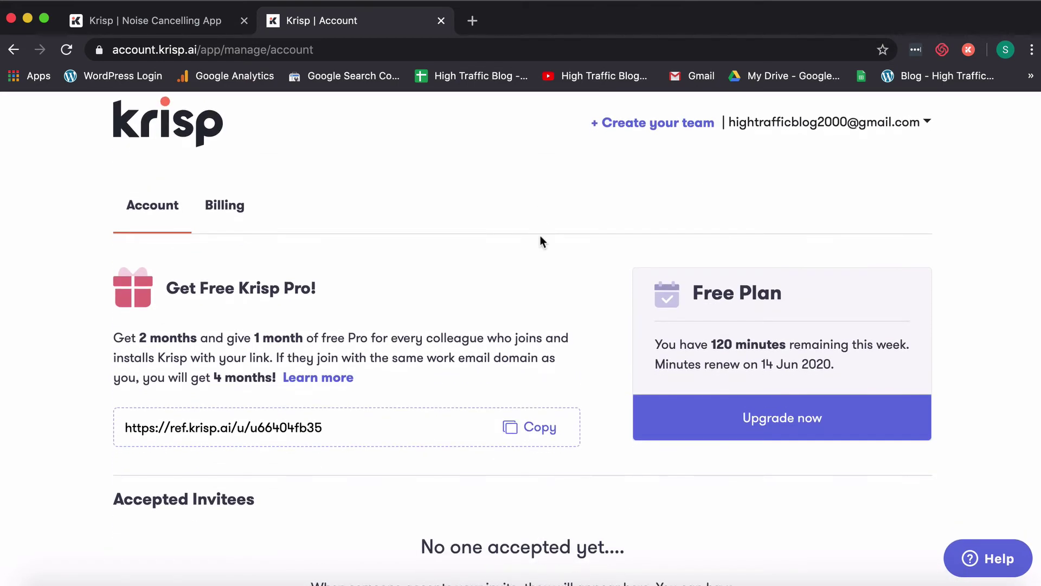
- Switch to the browser profile holding the PixelTrack account and open its team's billing information in Krisp
{"action": "left_click", "coordinate": [347, 1]}
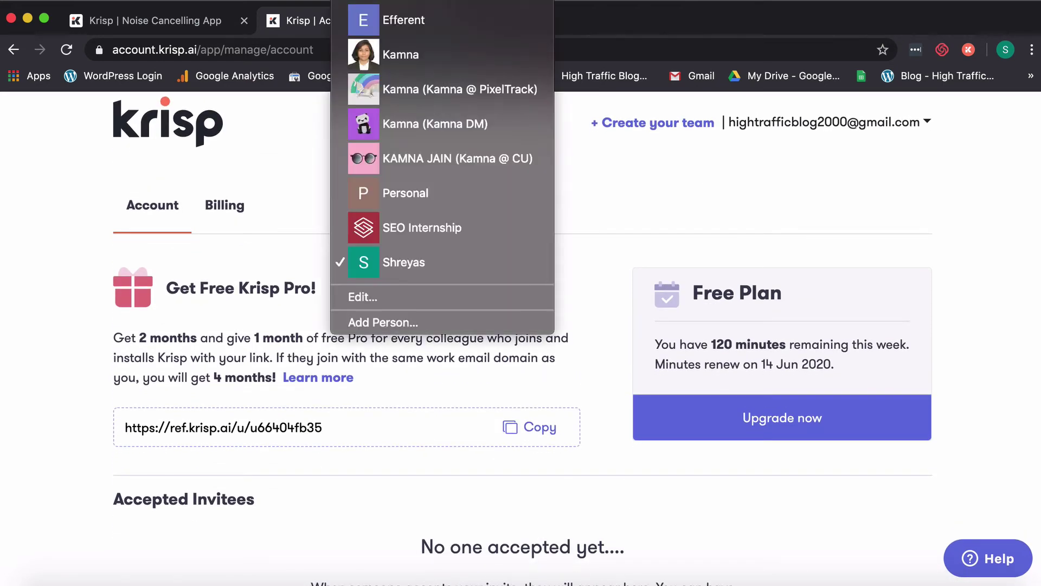
{"action": "left_click", "coordinate": [420, 87]}
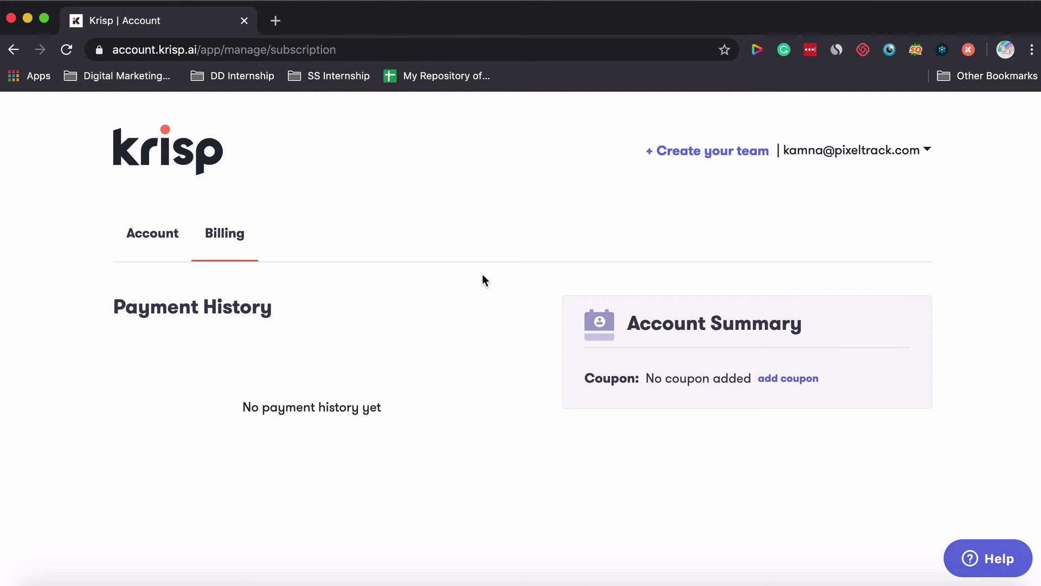
{"action": "left_click", "coordinate": [851, 151]}
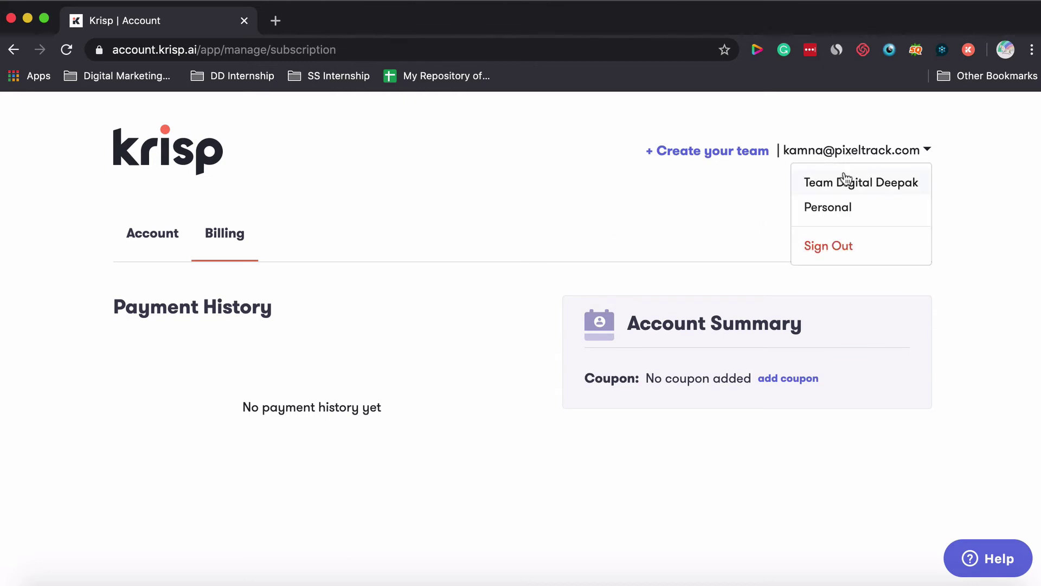
{"action": "left_click", "coordinate": [844, 181]}
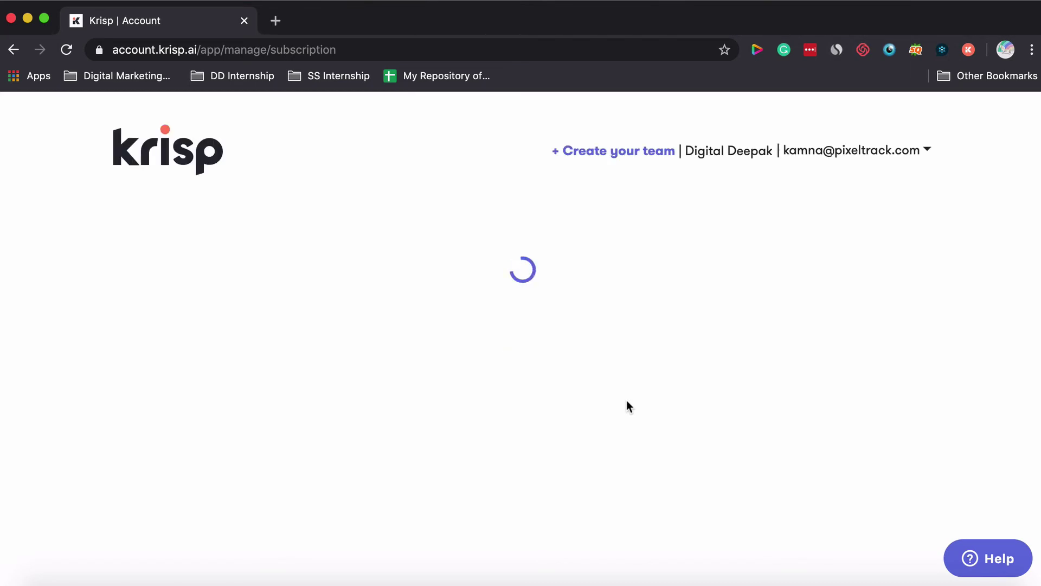
{"action": "scroll", "coordinate": [439, 362], "scroll_direction": "down", "scroll_amount": 3}
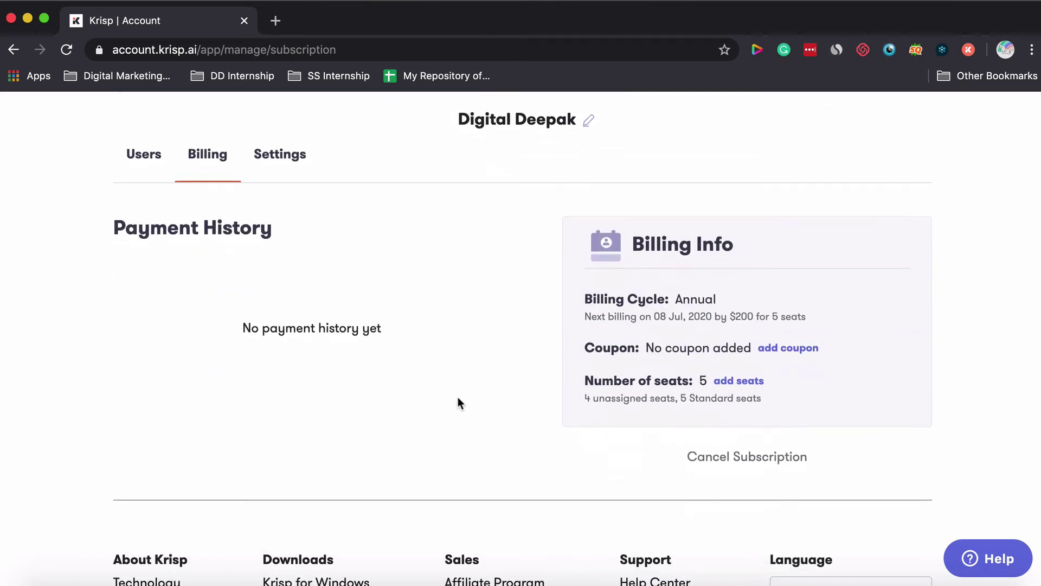
- Examine the team's users page, including seats, roles and invite options, and close that account page
{"action": "left_click", "coordinate": [154, 190]}
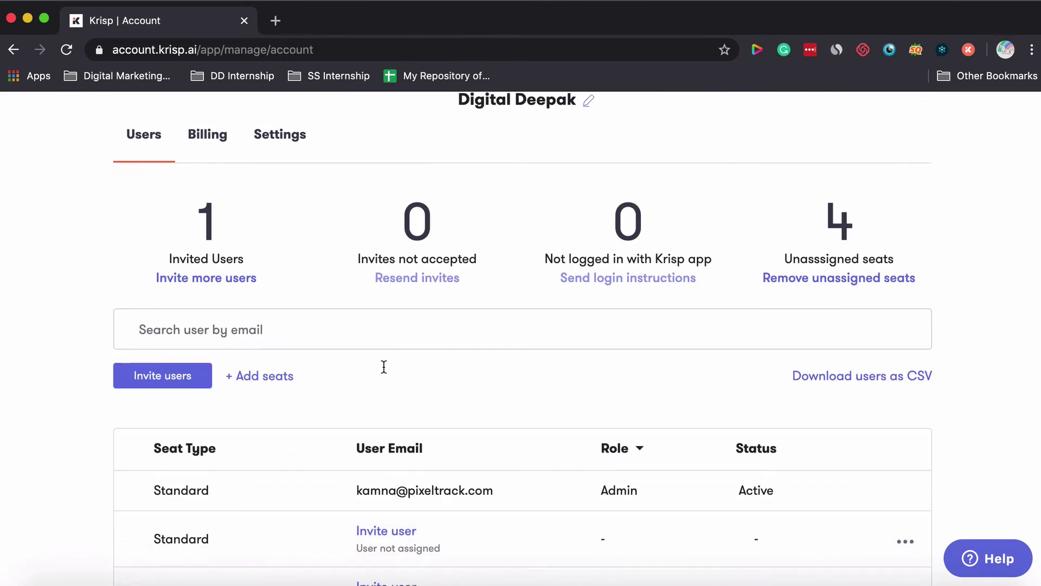
{"action": "scroll", "coordinate": [292, 423], "scroll_direction": "down", "scroll_amount": 2}
{"action": "scroll", "coordinate": [467, 465], "scroll_direction": "down", "scroll_amount": 3}
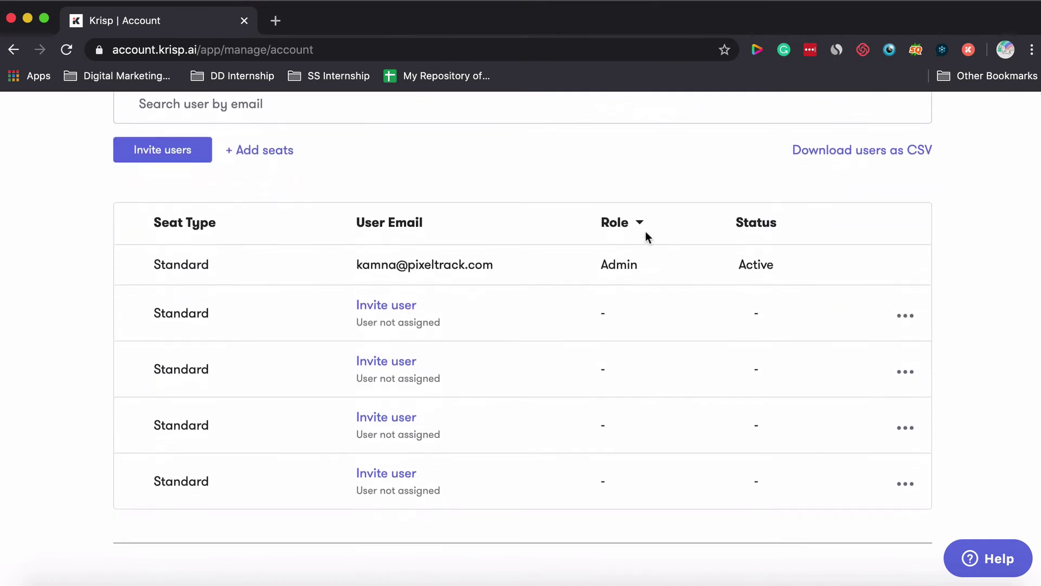
{"action": "left_click", "coordinate": [911, 320]}
{"action": "left_click", "coordinate": [865, 294]}
{"action": "scroll", "coordinate": [700, 337], "scroll_direction": "up", "scroll_amount": 5}
{"action": "scroll", "coordinate": [638, 249], "scroll_direction": "up", "scroll_amount": 3}
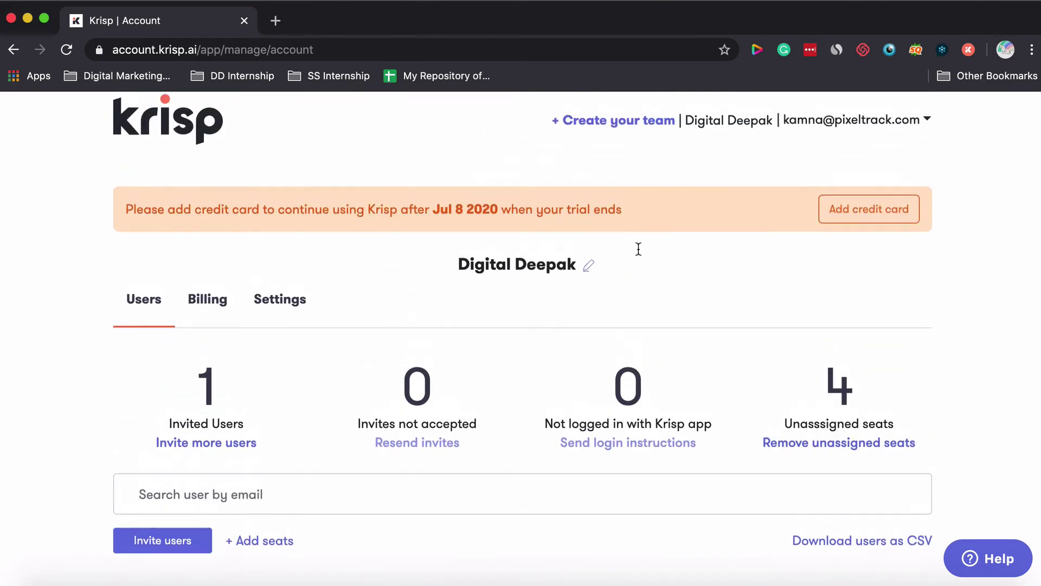
{"action": "scroll", "coordinate": [834, 423], "scroll_direction": "down", "scroll_amount": 2}
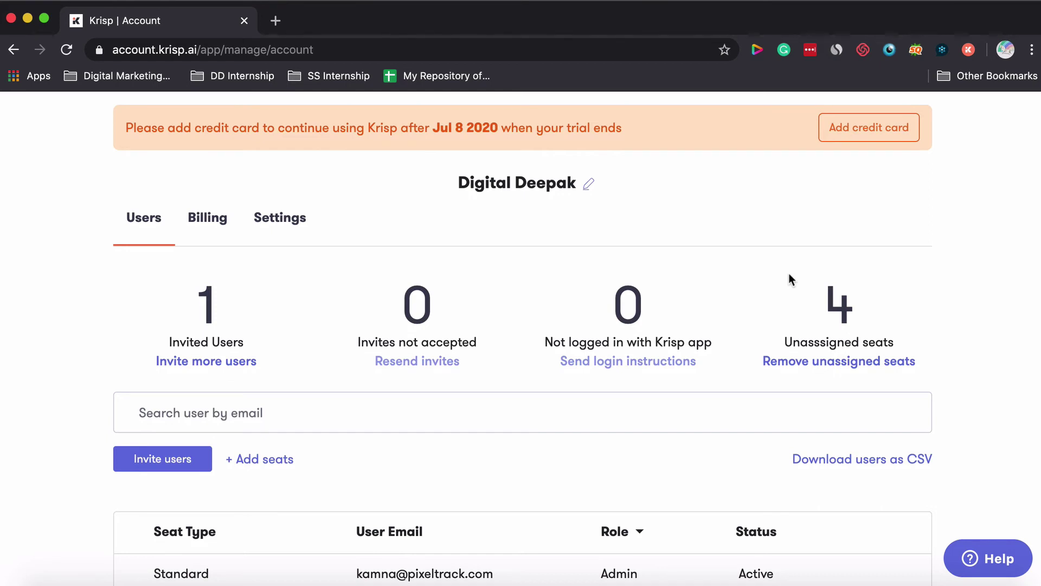
{"action": "left_click", "coordinate": [245, 21]}
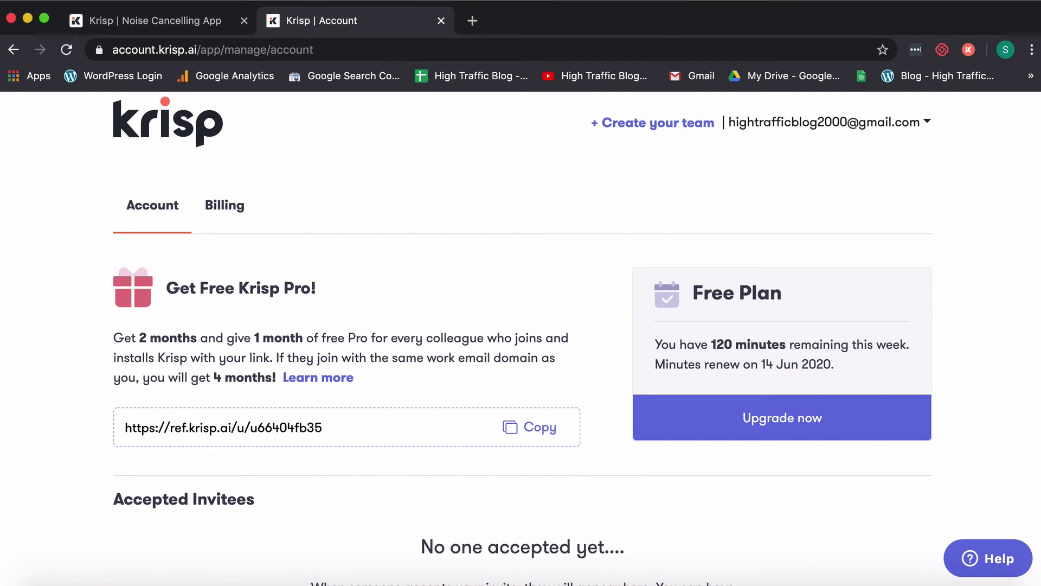
- Open the signed-in Krisp extension, try its Remove Noise switch, look through its options and close it
{"action": "left_click", "coordinate": [973, 55]}
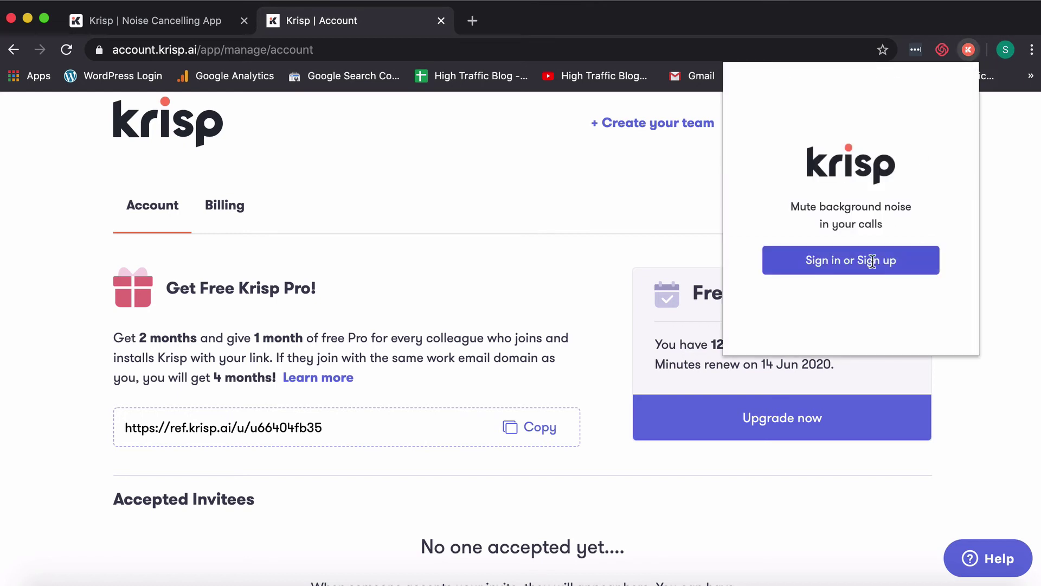
{"action": "left_click", "coordinate": [812, 258]}
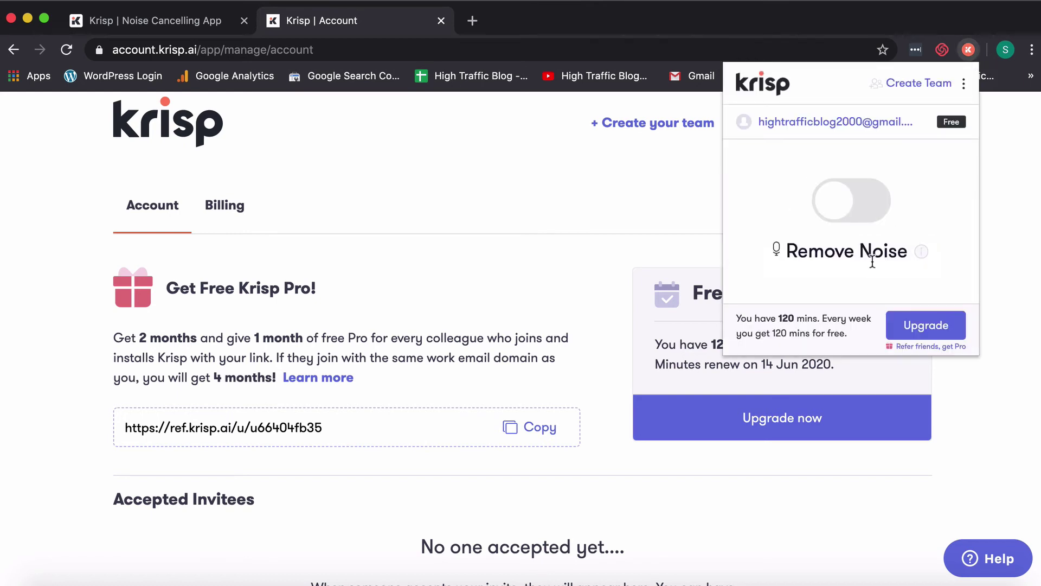
{"action": "left_click", "coordinate": [835, 211]}
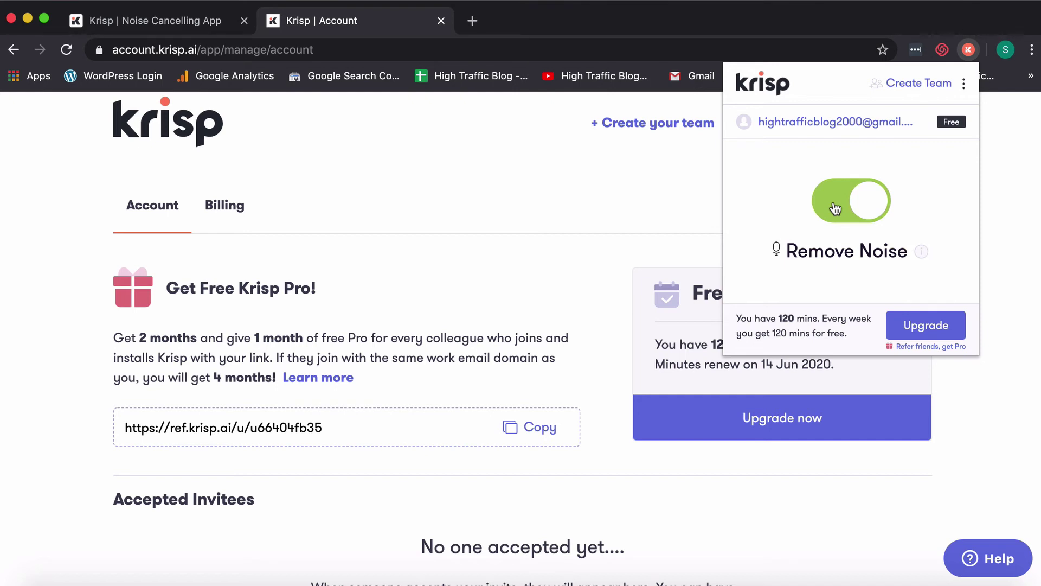
{"action": "left_click", "coordinate": [964, 83]}
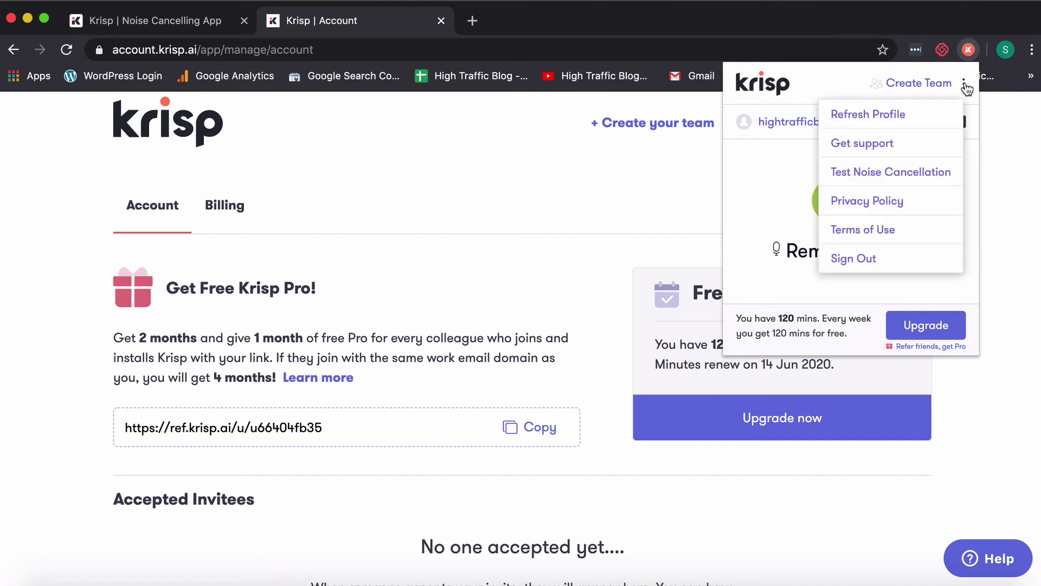
{"action": "left_click", "coordinate": [792, 168]}
{"action": "left_click", "coordinate": [862, 212]}
{"action": "left_click", "coordinate": [771, 37]}
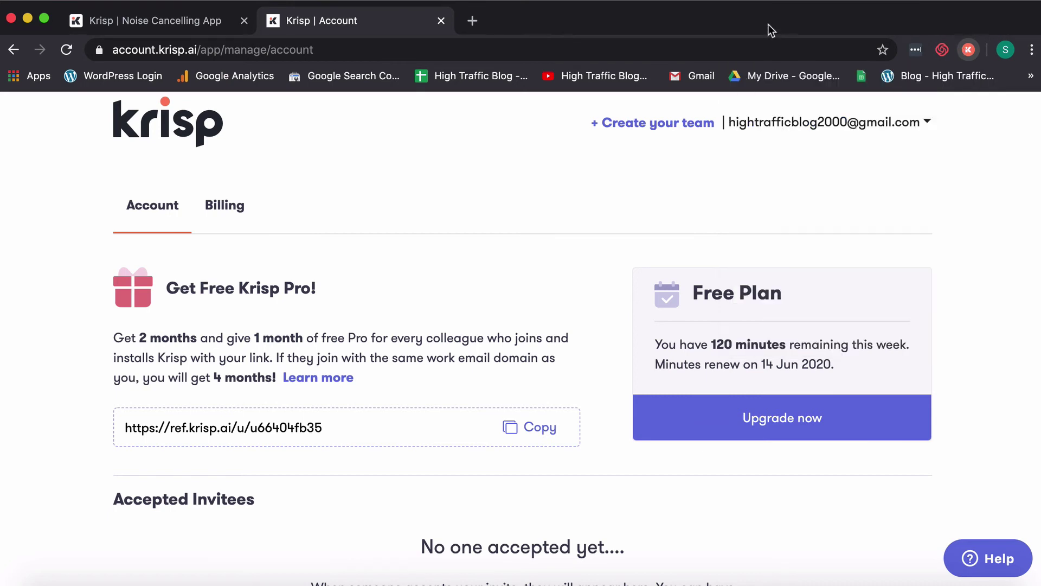
- In the Krisp desktop app, try microphone noise removal on and off, and switch off noise removal for the speaker
{"action": "left_click", "coordinate": [658, 2]}
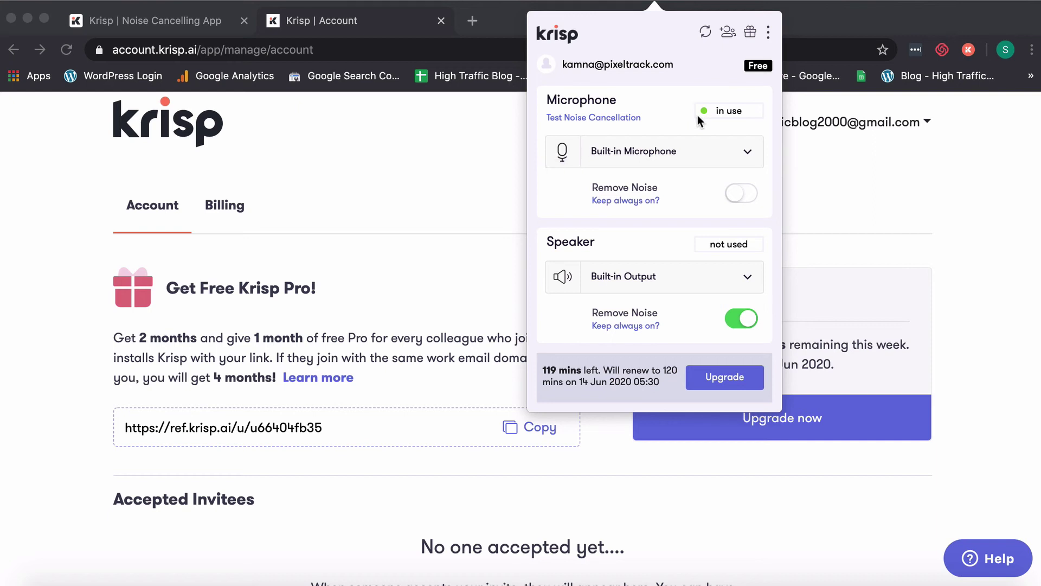
{"action": "left_click", "coordinate": [738, 194]}
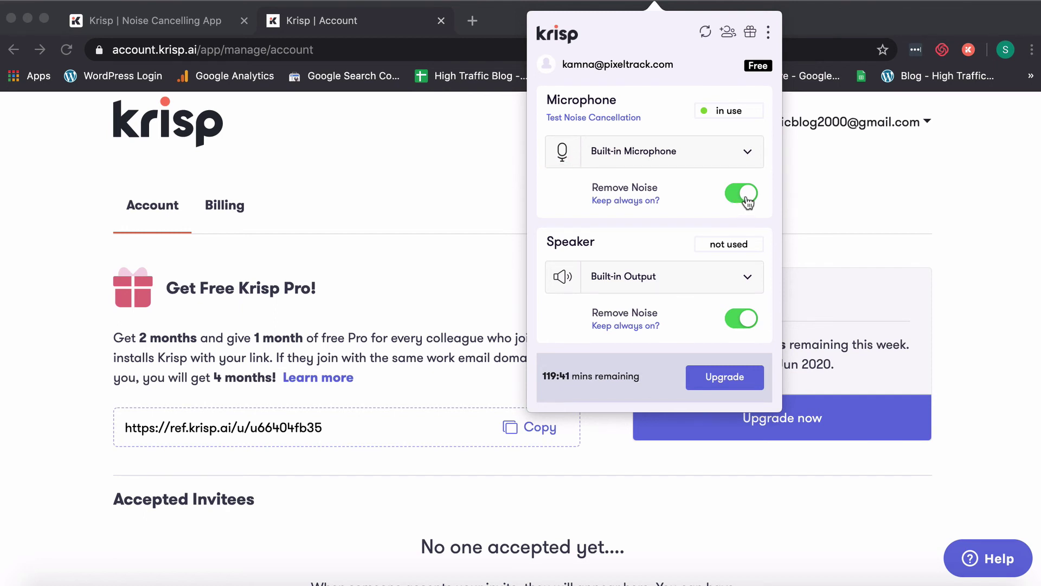
{"action": "left_click", "coordinate": [748, 202]}
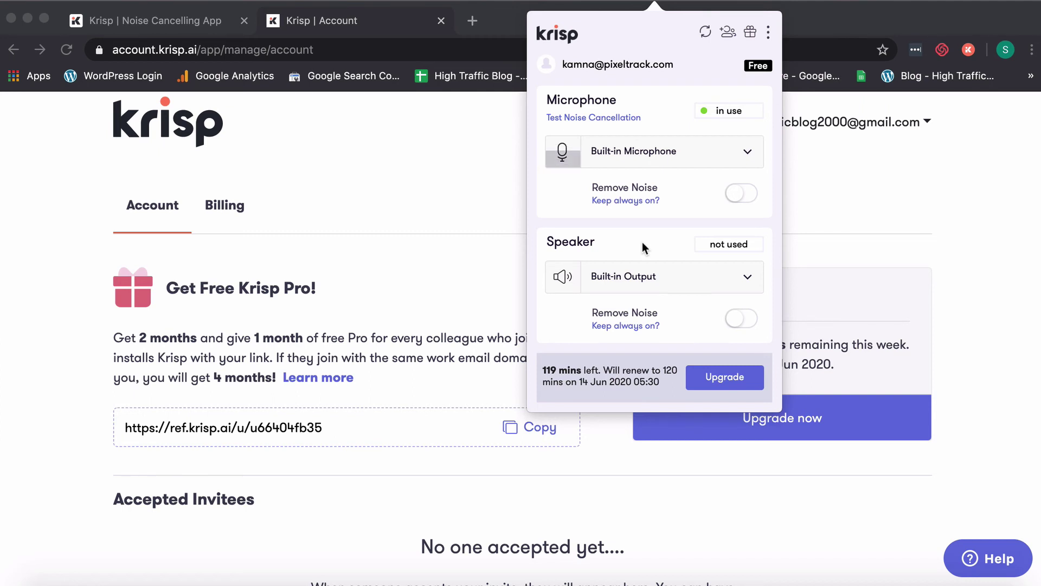
{"action": "left_click", "coordinate": [733, 307]}
{"action": "left_click", "coordinate": [743, 320]}
- Open Setup Krisp in the desktop app, review the communication apps offered for onboarding and close the setup window
{"action": "left_click", "coordinate": [768, 33]}
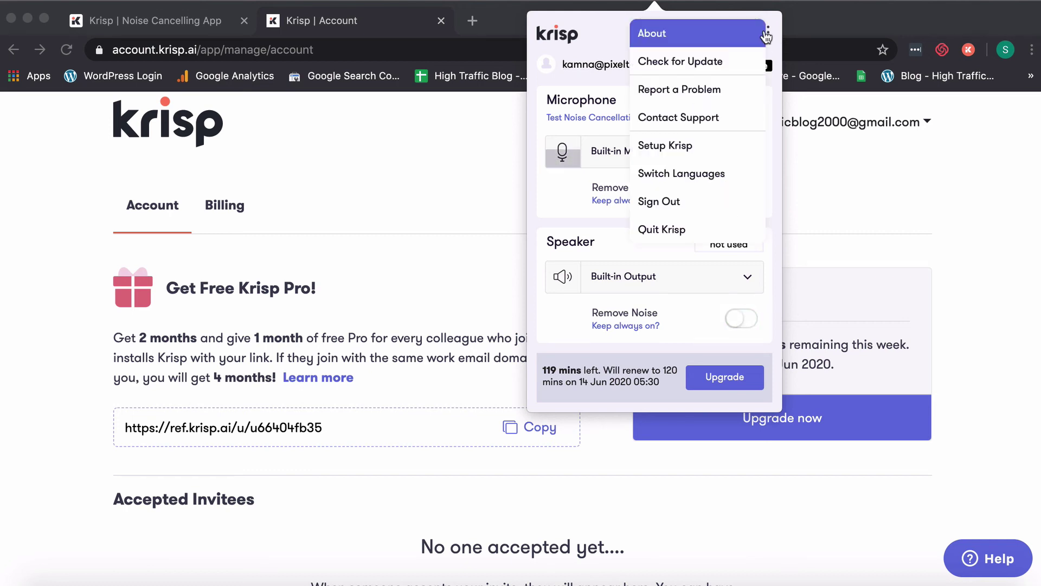
{"action": "left_click", "coordinate": [701, 154]}
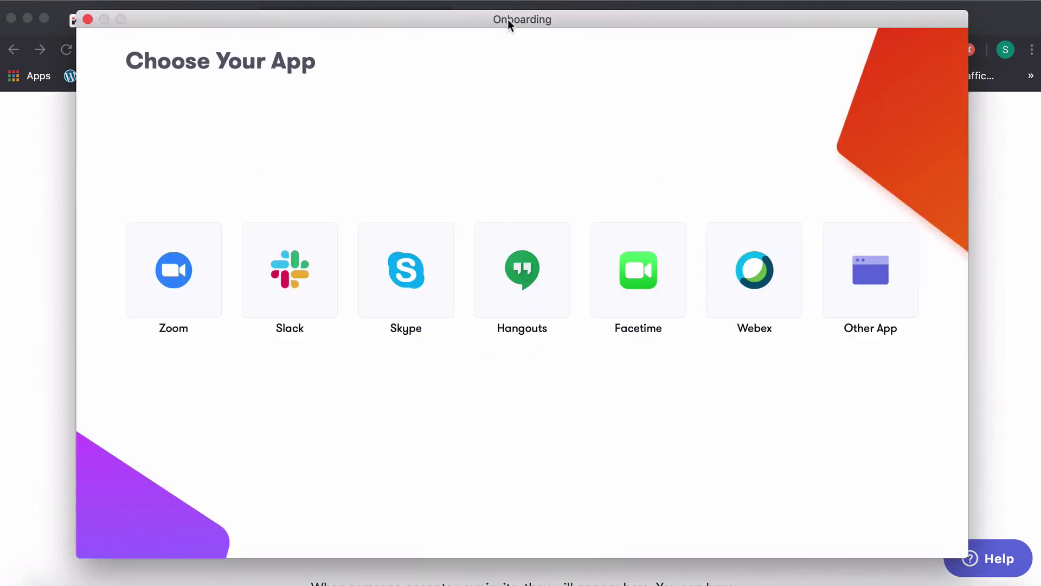
{"action": "left_click_drag", "start_coordinate": [507, 20], "coordinate": [496, 44]}
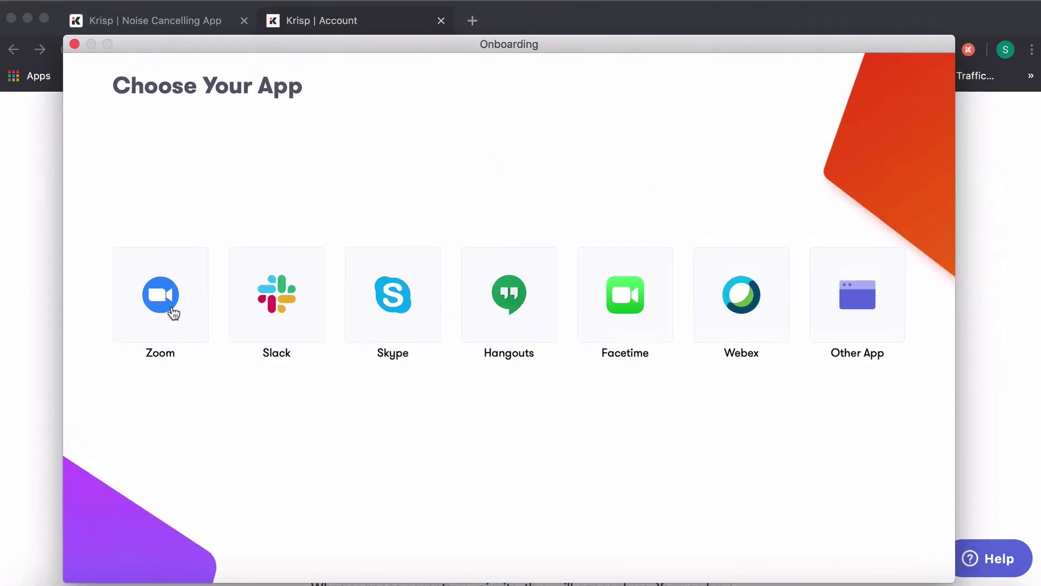
{"action": "left_click", "coordinate": [75, 44]}
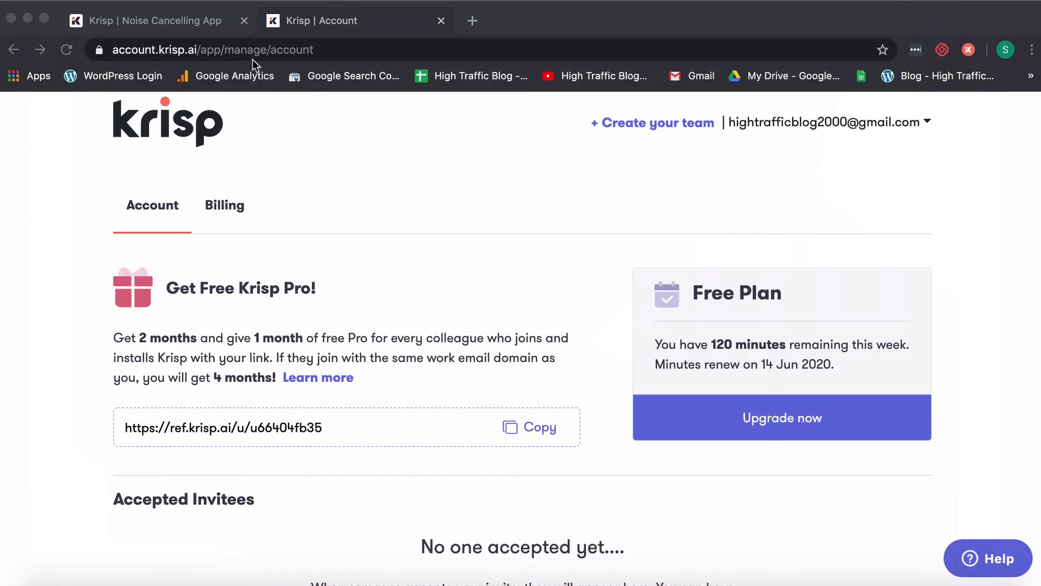
{"action": "left_click", "coordinate": [373, 30]}
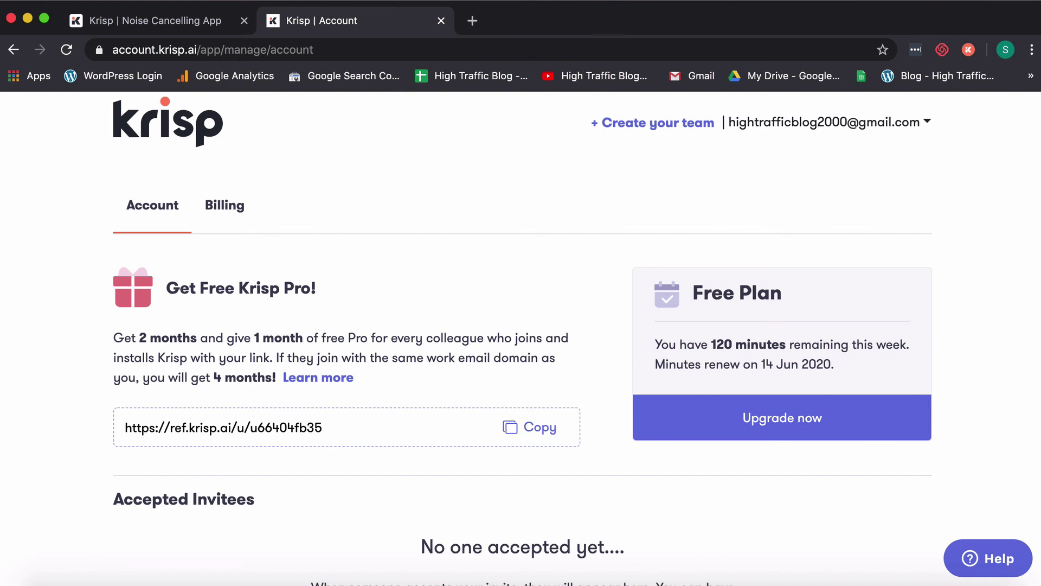
- Show the Krisp desktop app's microphone and speaker settings once more and dismiss them
{"action": "left_click", "coordinate": [623, 1]}
{"action": "left_click", "coordinate": [654, 2]}
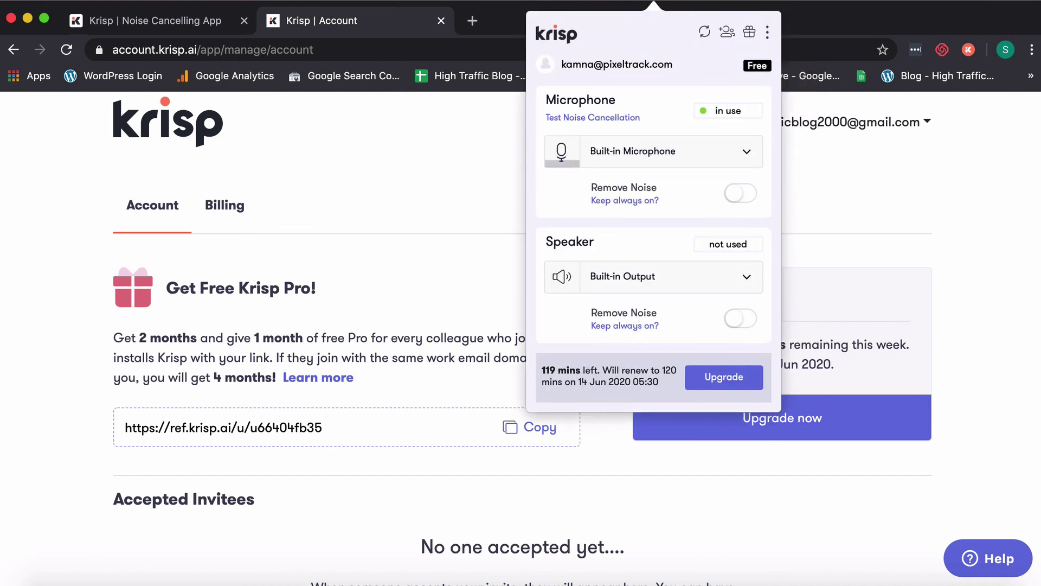
{"action": "key", "text": "Escape"}
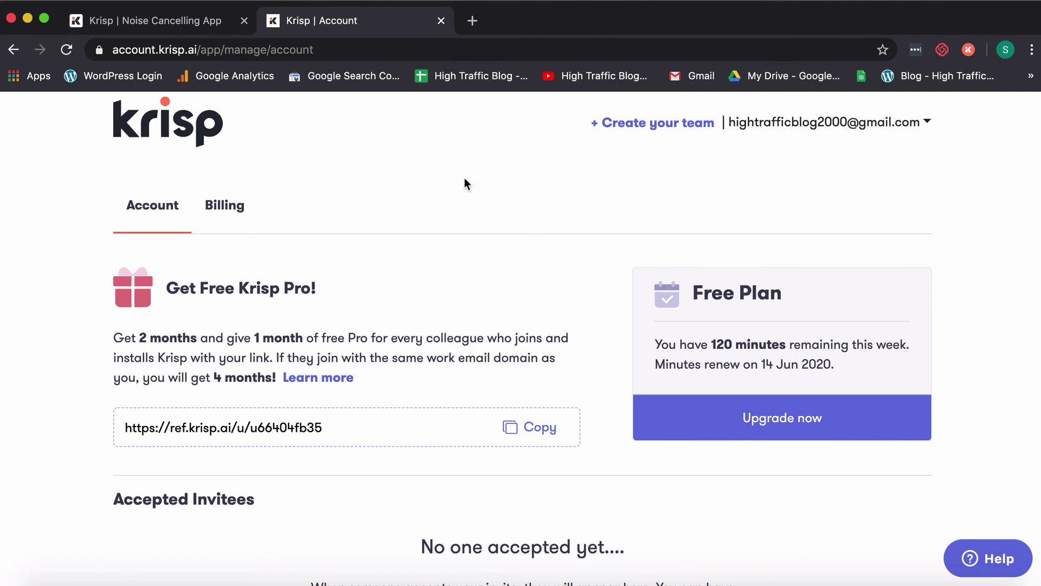
- Open the Krisp affiliate program page, read its partner section and return to the Krisp home page
{"action": "scroll", "coordinate": [467, 336], "scroll_direction": "down", "scroll_amount": 5}
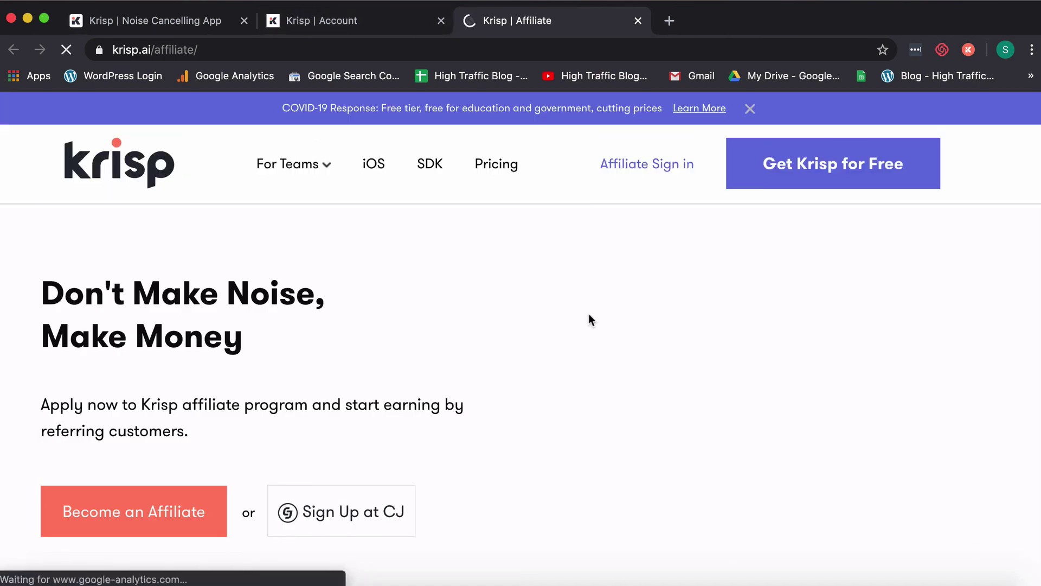
{"action": "scroll", "coordinate": [486, 306], "scroll_direction": "down", "scroll_amount": 6}
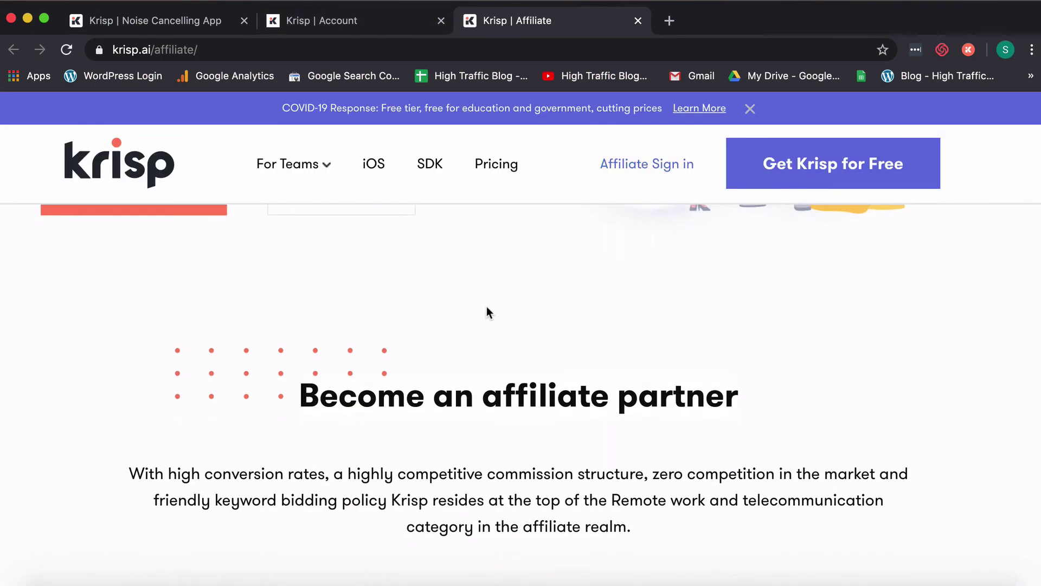
{"action": "scroll", "coordinate": [267, 274], "scroll_direction": "up", "scroll_amount": 1}
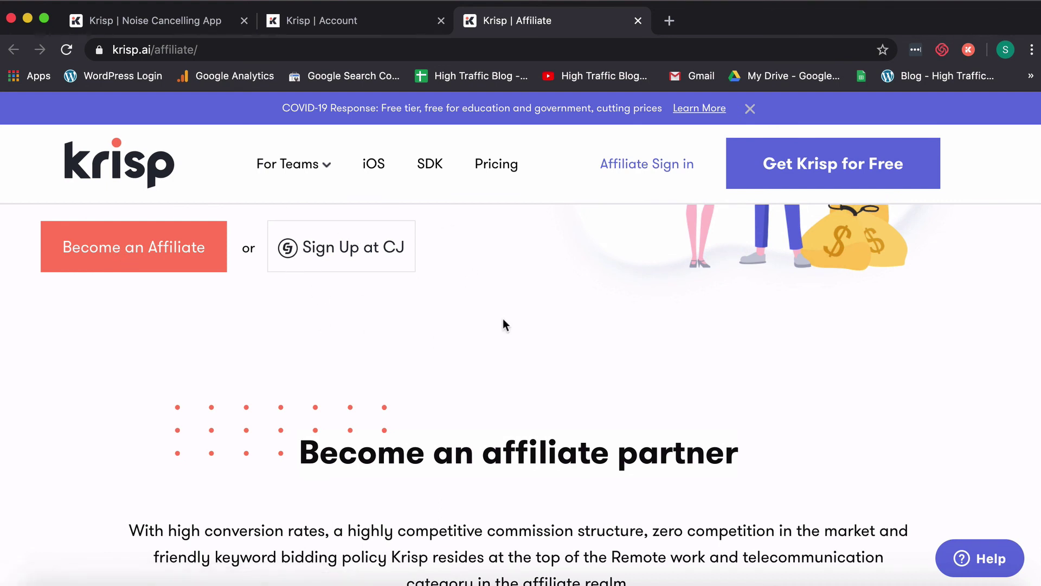
{"action": "left_click", "coordinate": [376, 22]}
{"action": "left_click", "coordinate": [191, 24]}
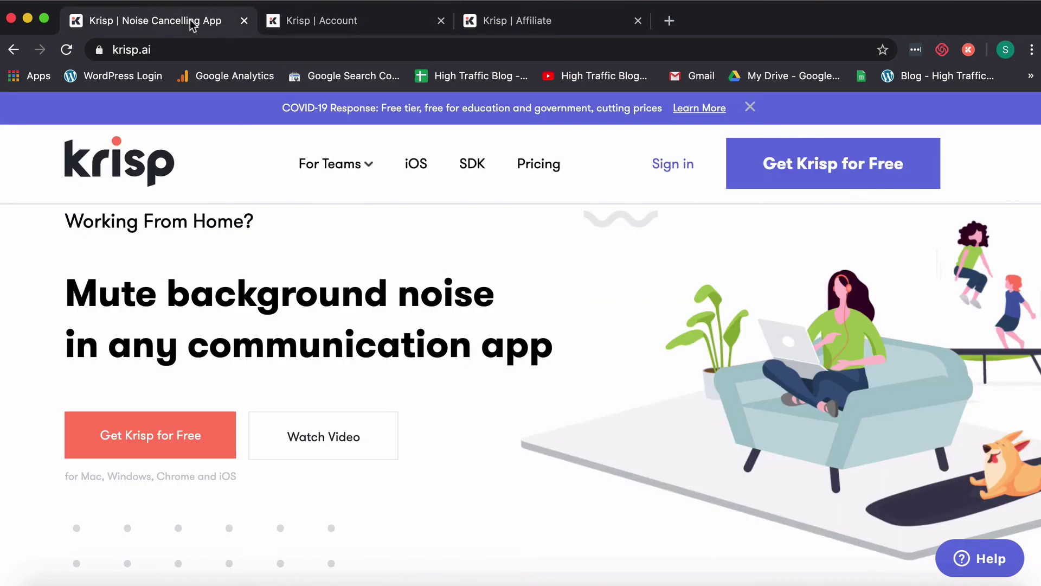